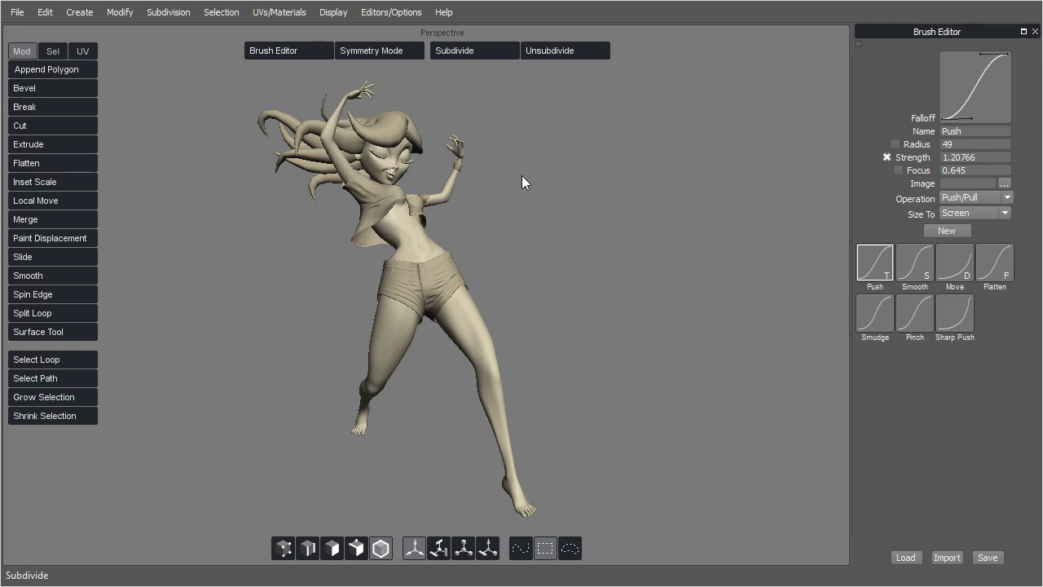
Examine the full character model and the wrinkle detail sculpted on the shorts
left_click(557, 287, "alt")
left_click(551, 285, "alt")
left_click(551, 286, "alt")
left_click(551, 286)
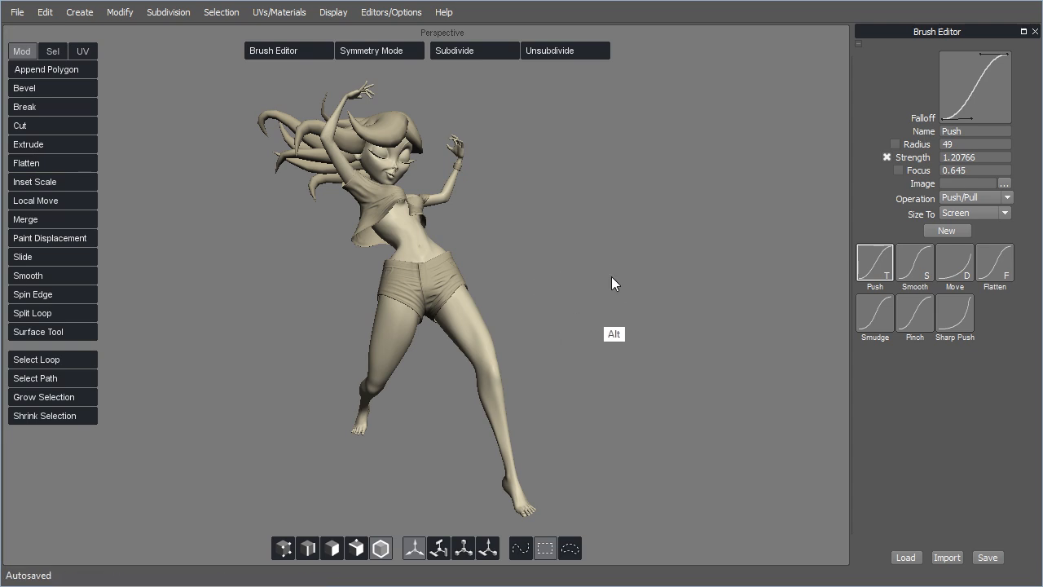
right_click_drag(611, 277, 539, 263, "alt")
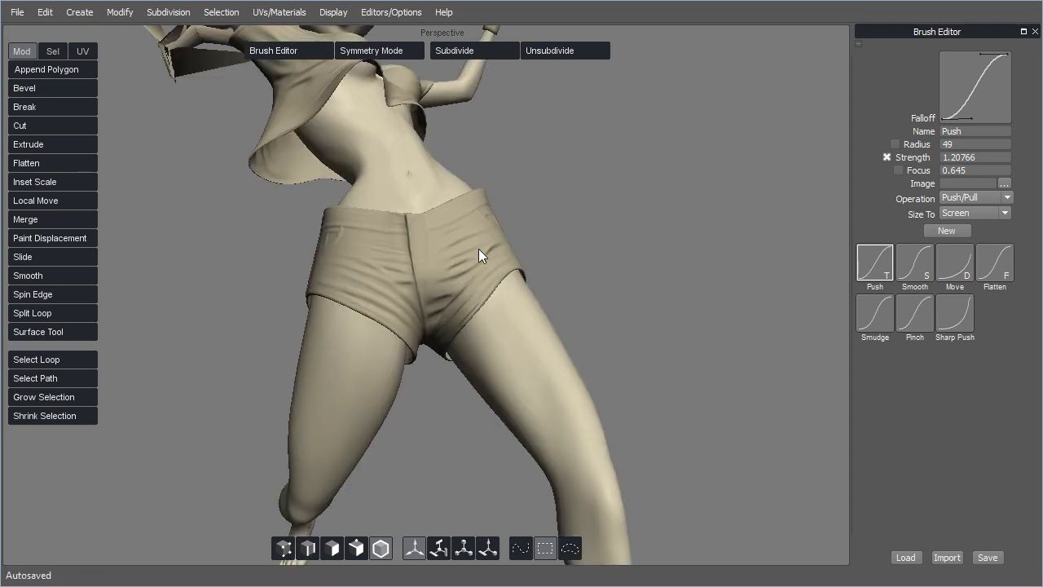
right_click_drag(434, 247, 495, 250, "alt")
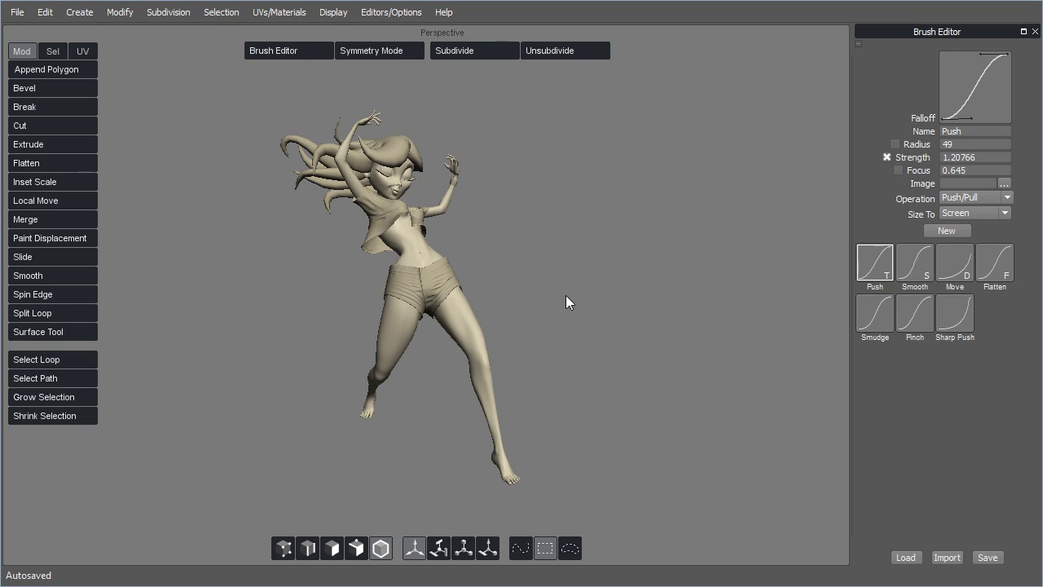
middle_click_drag(528, 285, 567, 366)
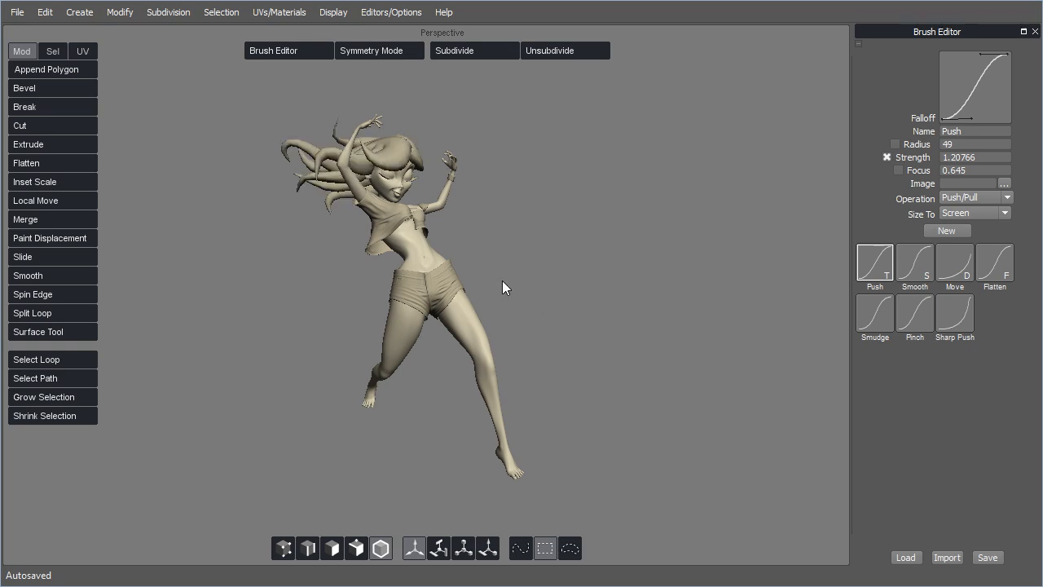
Delete the body, shirt, shorts and remaining small parts of the character so that only the hair mesh is left
left_click_drag(398, 322, 449, 323)
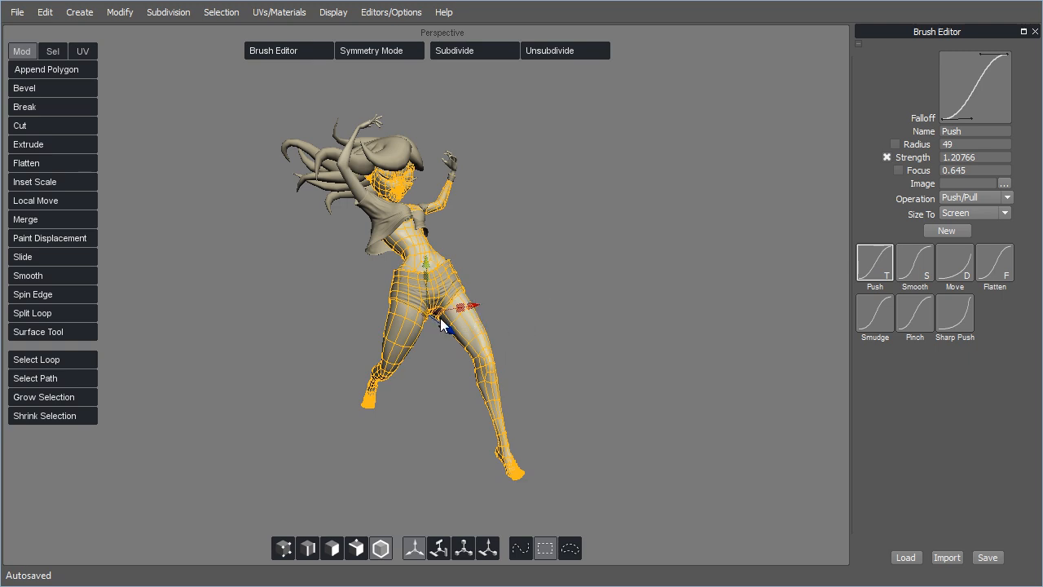
key("Delete")
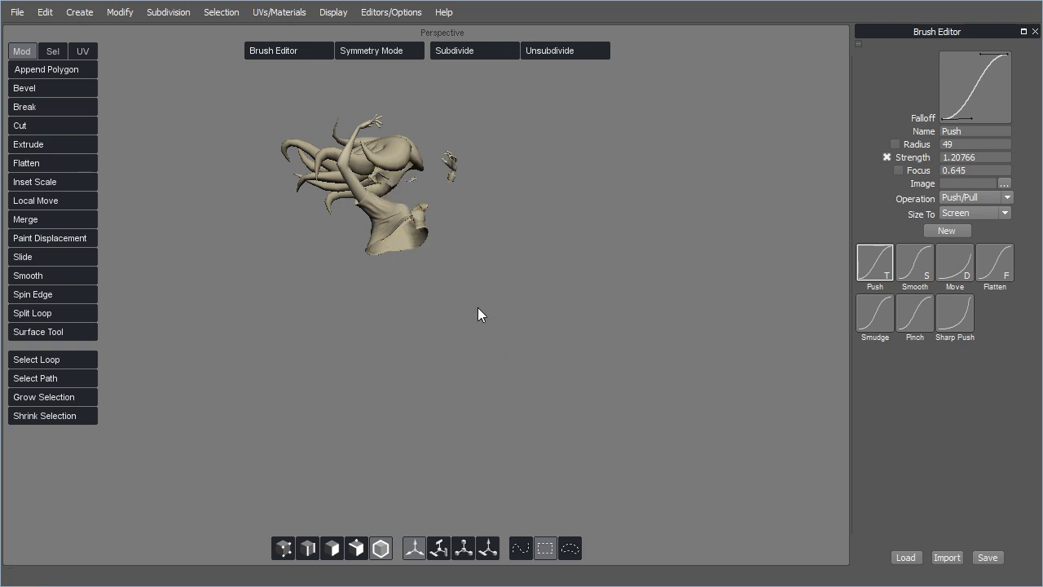
left_click(396, 220)
key("Delete")
left_click(453, 178)
key("Delete")
left_click(370, 189)
key("Delete")
Select the hair mesh and subdivide it to smooth its shape
left_click(425, 199)
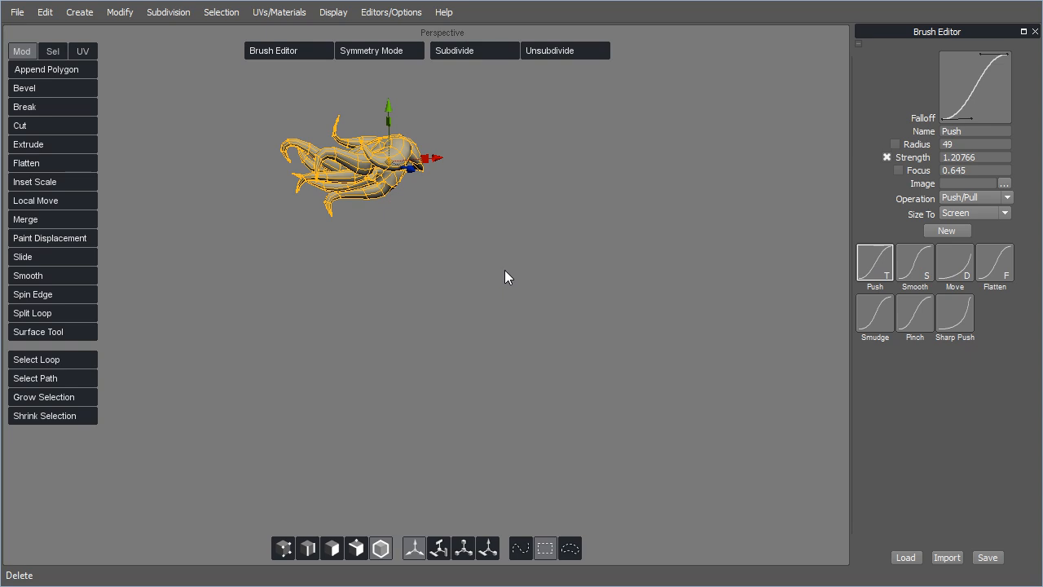
middle_click_drag(493, 250, 554, 323)
middle_click_drag(485, 322, 499, 362)
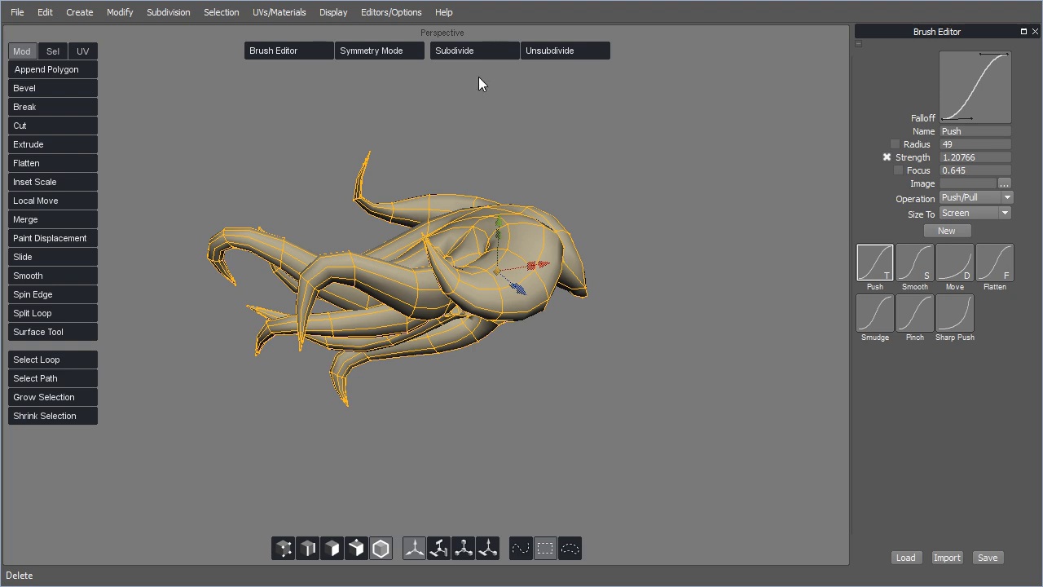
left_click(478, 53)
Examine the smoothed hair and its selected wireframe from several angles, focusing on the front locks
middle_click_drag(596, 379, 563, 348)
middle_click_drag(562, 233, 477, 346)
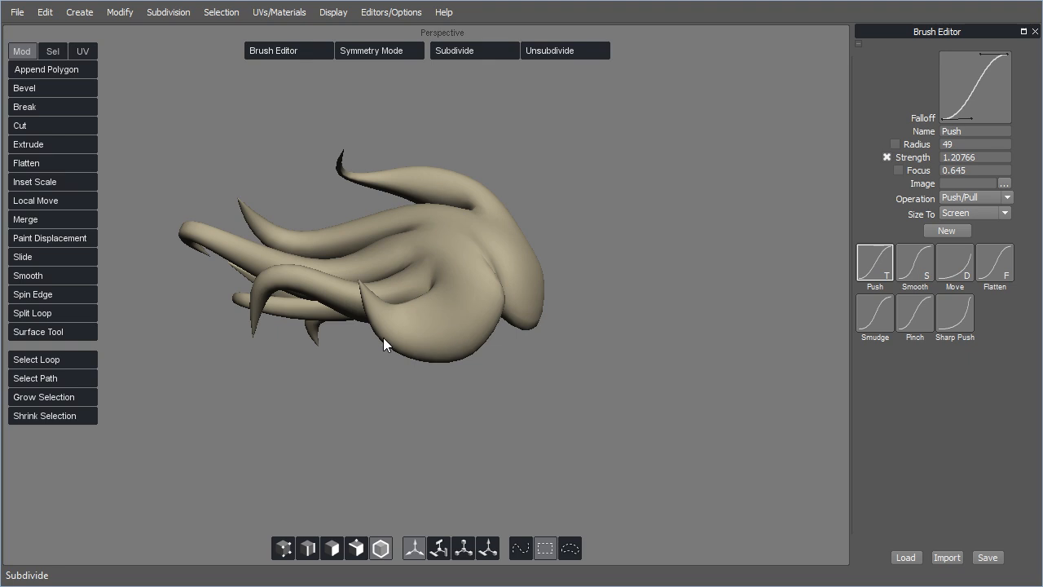
middle_click_drag(571, 299, 493, 395)
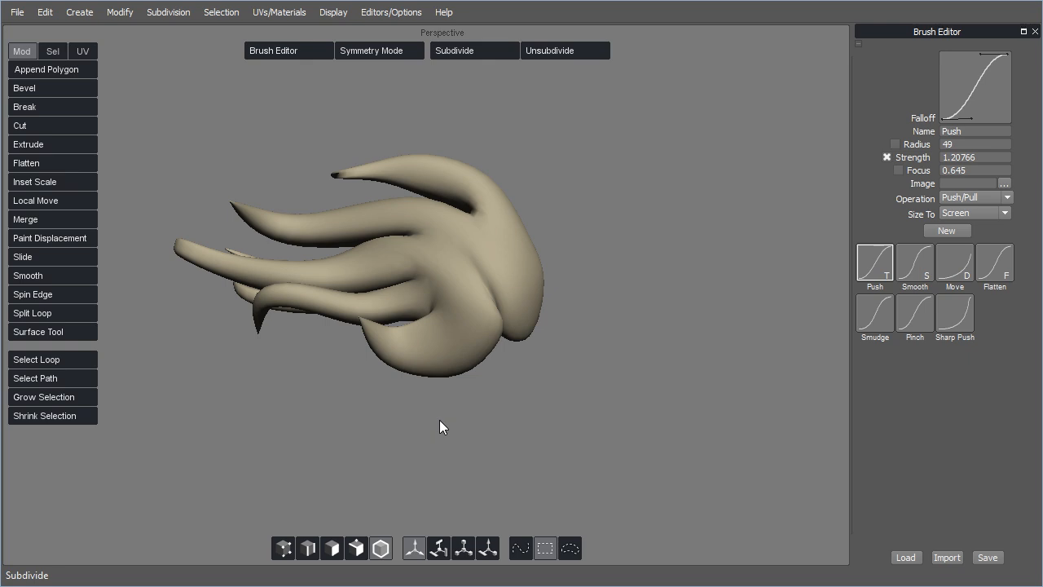
mouse_move(551, 339)
middle_mouse_down()
mouse_move(556, 308)
mouse_move(614, 263)
mouse_move(575, 175)
mouse_move(581, 326)
mouse_move(532, 409)
mouse_move(523, 313)
mouse_move(554, 256)
middle_mouse_up()
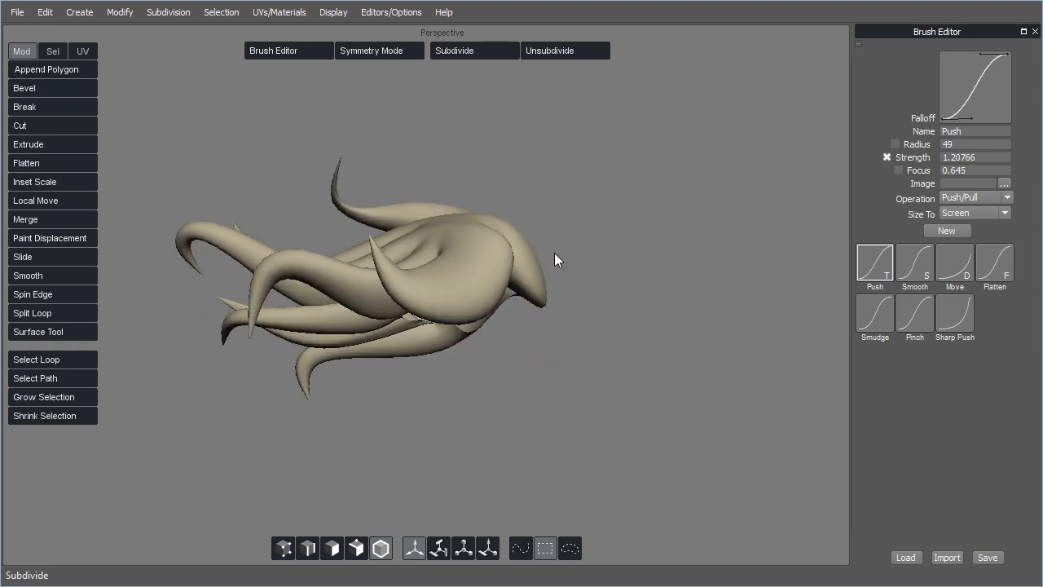
mouse_move(581, 292)
middle_mouse_down()
mouse_move(495, 325)
mouse_move(489, 365)
mouse_move(462, 338)
mouse_move(584, 343)
mouse_move(545, 333)
mouse_move(555, 290)
middle_mouse_up()
left_click(544, 331)
key("w")
middle_click_drag(627, 404, 586, 385)
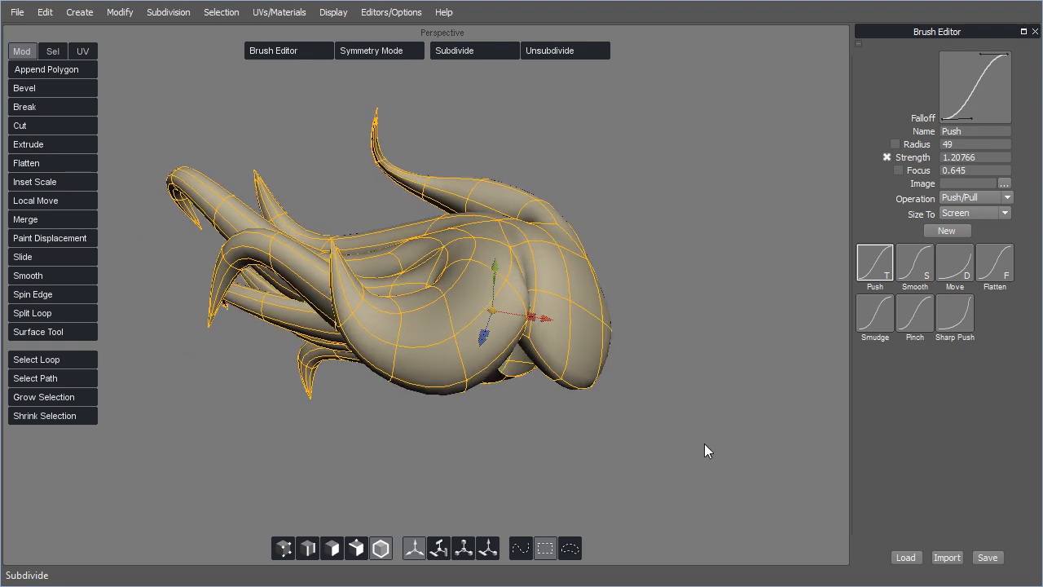
middle_click_drag(659, 378, 636, 381)
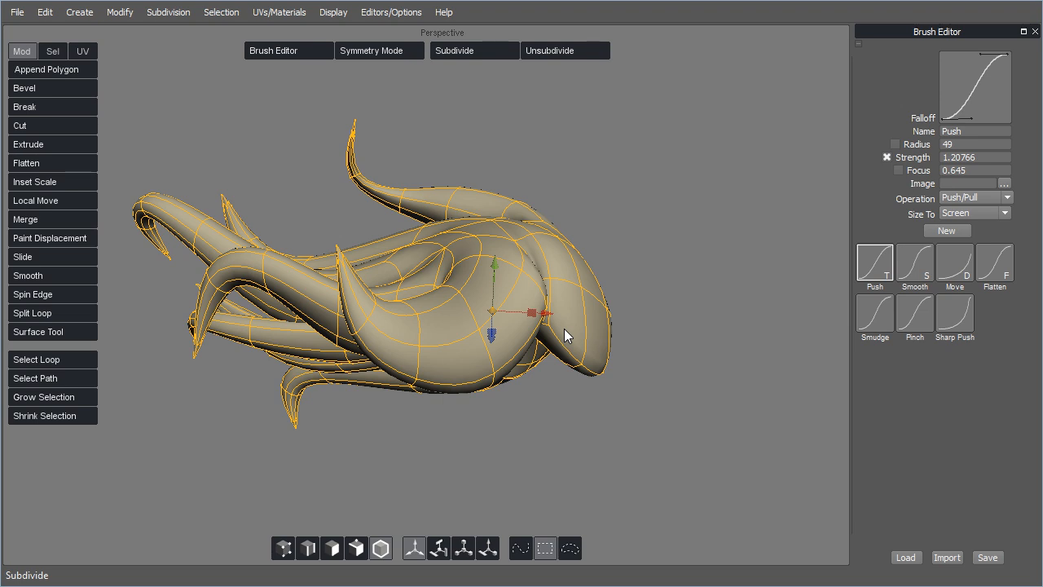
middle_click_drag(619, 325, 583, 342)
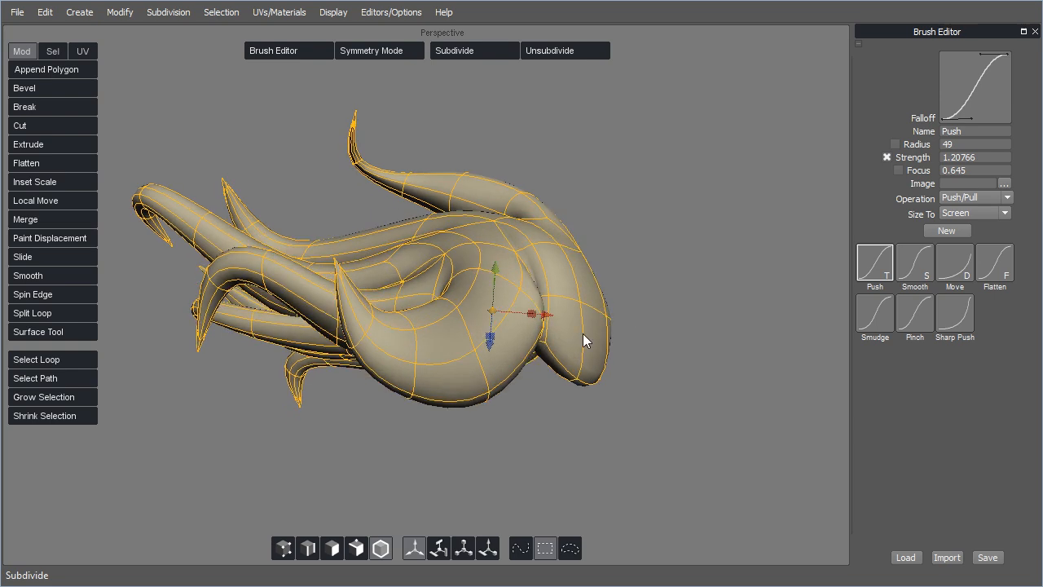
middle_click_drag(582, 333, 671, 343)
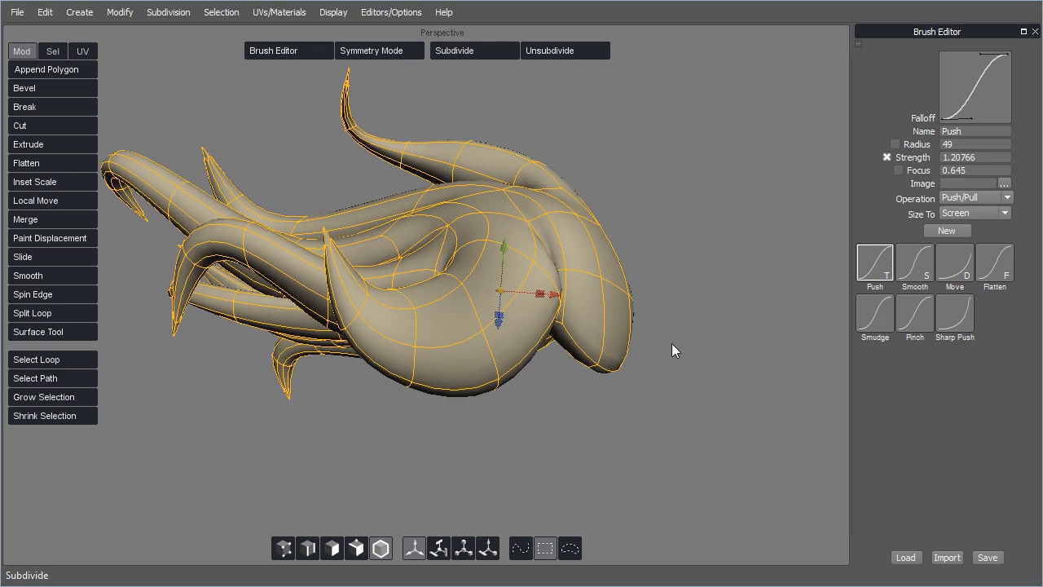
middle_click_drag(638, 410, 728, 356)
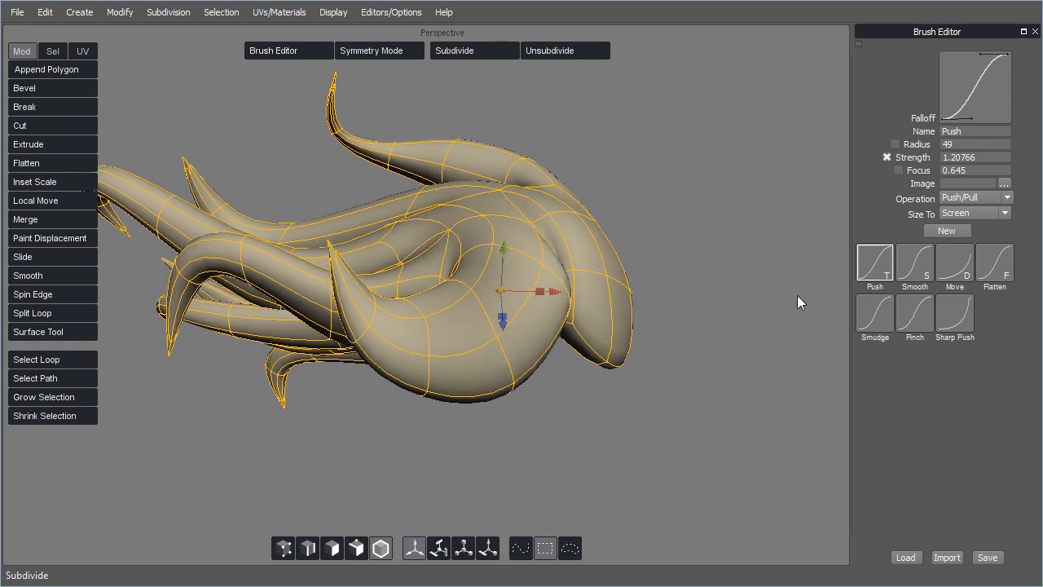
middle_click_drag(540, 396, 309, 345)
Set the Push brush to radius 23 and strength 2.42877 for sculpting the hair
left_click(84, 240)
mouse_move(553, 380)
left_mouse_down()
mouse_move(522, 349)
mouse_move(492, 352)
mouse_move(517, 352)
mouse_move(525, 338)
mouse_move(528, 193)
mouse_move(541, 236)
left_mouse_up()
mouse_move(577, 421)
middle_mouse_down()
mouse_move(552, 403)
mouse_move(562, 398)
middle_mouse_up()
left_click_drag(529, 332, 531, 335)
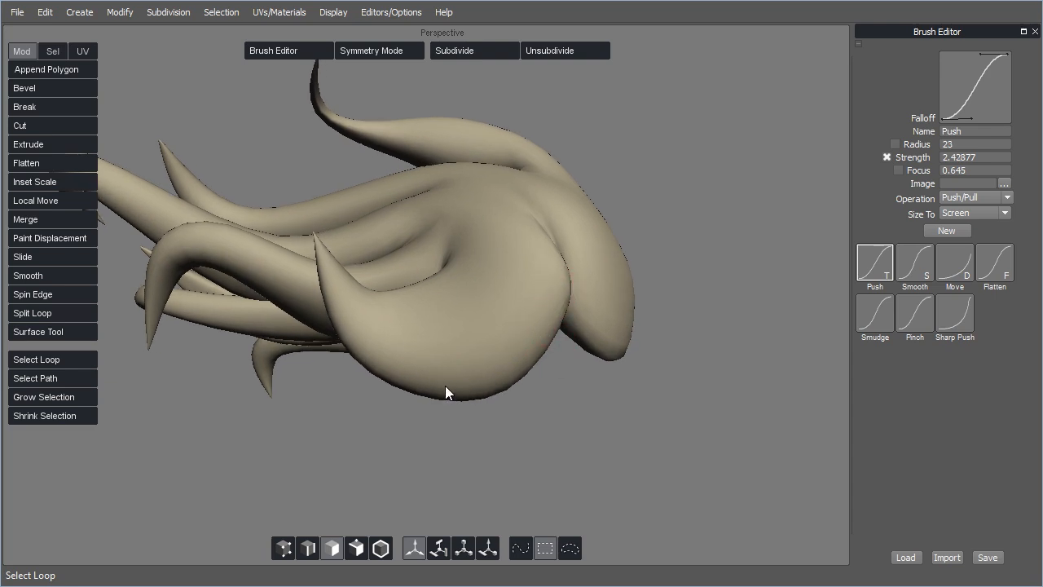
Subdivide the hair mesh further so that it can hold fine sculpted strands
mouse_move(617, 452)
middle_mouse_down()
mouse_move(589, 431)
mouse_move(563, 335)
middle_mouse_up()
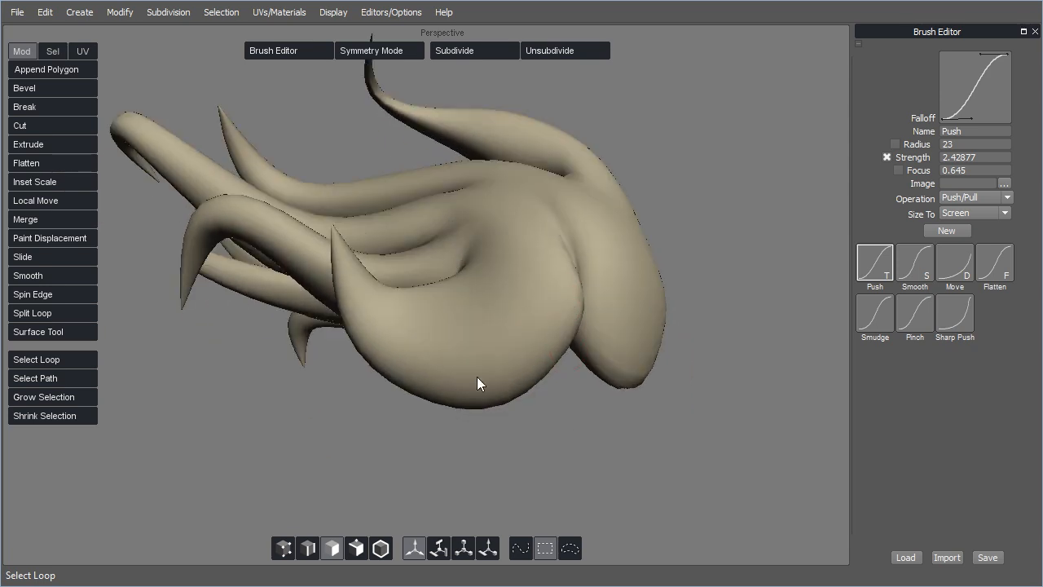
middle_click_drag(558, 442, 611, 232)
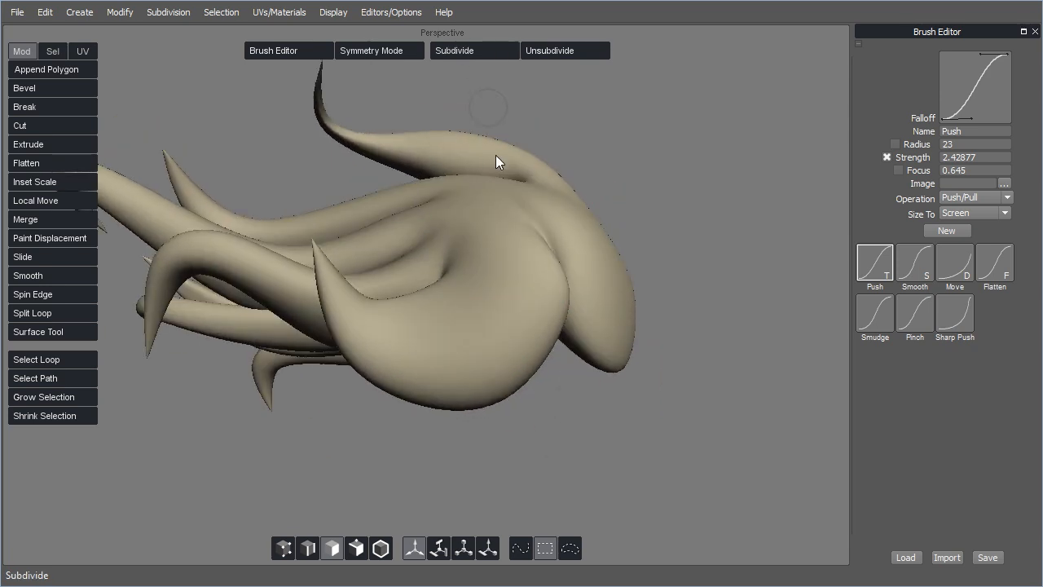
middle_click_drag(598, 440, 564, 316)
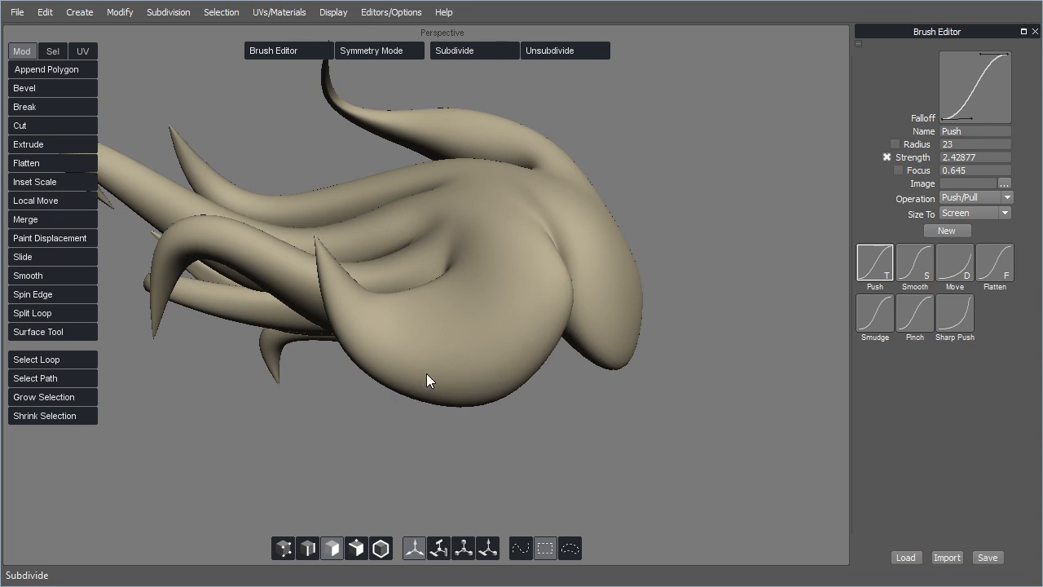
middle_click_drag(584, 426, 555, 328)
left_click(480, 50)
middle_click_drag(606, 427, 606, 432)
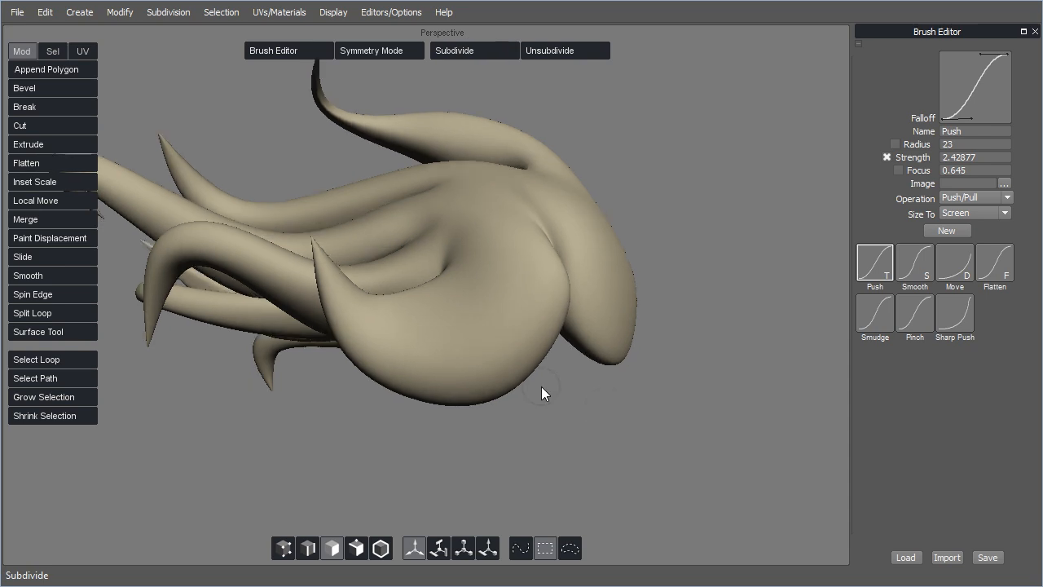
Sculpt curved strand ridges along the outer rim of the large front hair lock with the Push brush
mouse_move(589, 368)
middle_mouse_down()
mouse_move(575, 388)
mouse_move(554, 342)
middle_mouse_up()
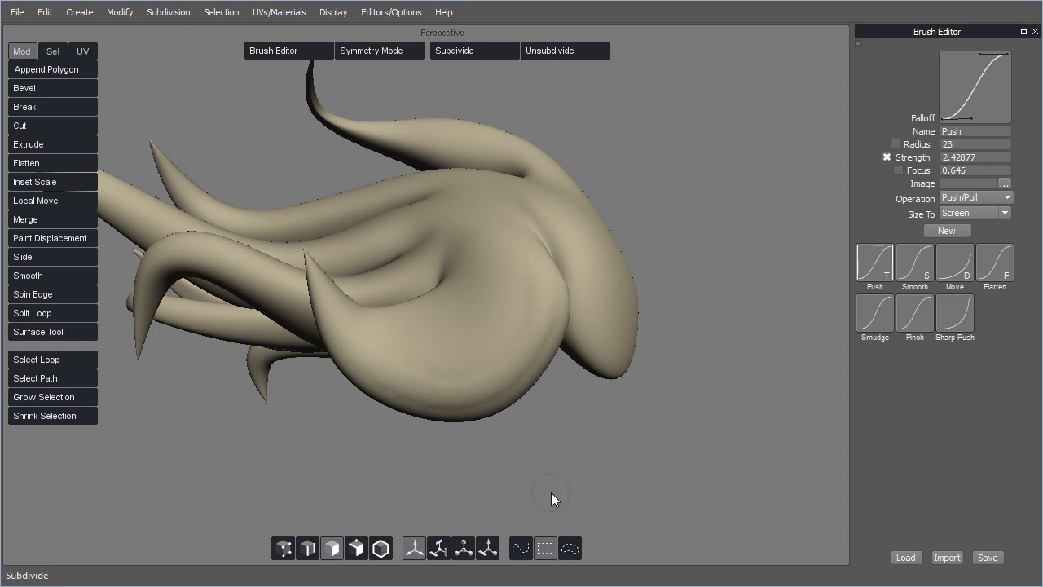
mouse_move(593, 436)
middle_mouse_down()
mouse_move(559, 405)
mouse_move(556, 377)
mouse_move(506, 413)
mouse_move(480, 394)
mouse_move(500, 454)
mouse_move(498, 431)
middle_mouse_up()
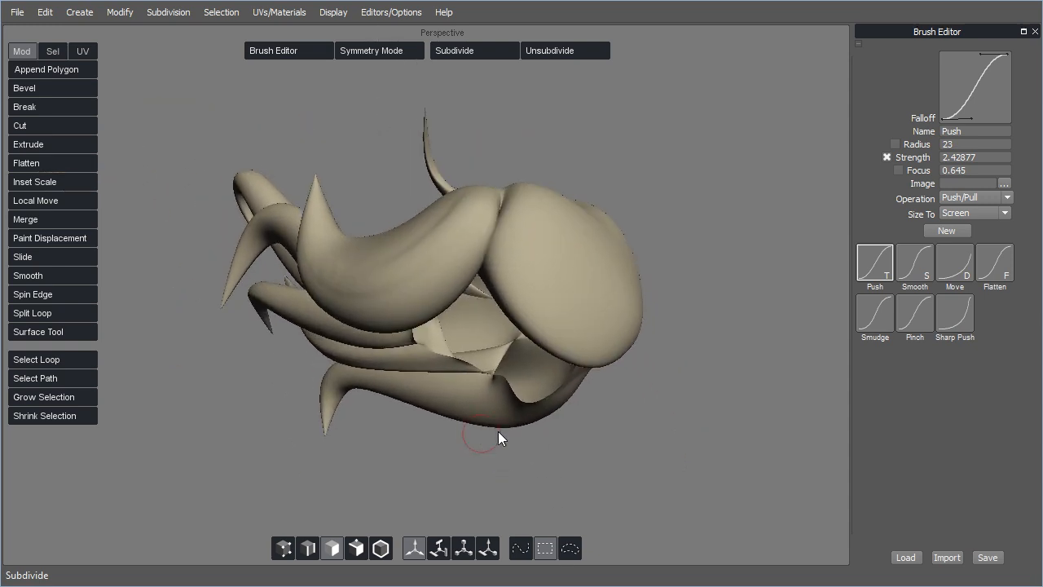
mouse_move(658, 405)
middle_mouse_down()
mouse_move(656, 442)
mouse_move(703, 466)
mouse_move(640, 336)
mouse_move(614, 417)
mouse_move(621, 440)
middle_mouse_up()
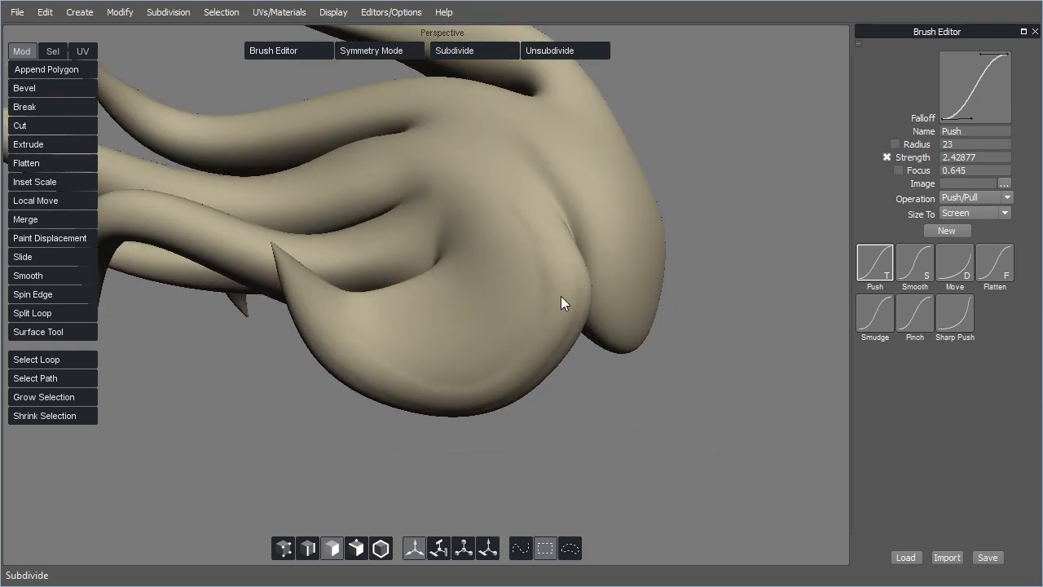
left_click_drag(559, 327, 533, 370)
mouse_move(603, 411)
middle_mouse_down()
mouse_move(622, 422)
mouse_move(499, 198)
middle_mouse_up()
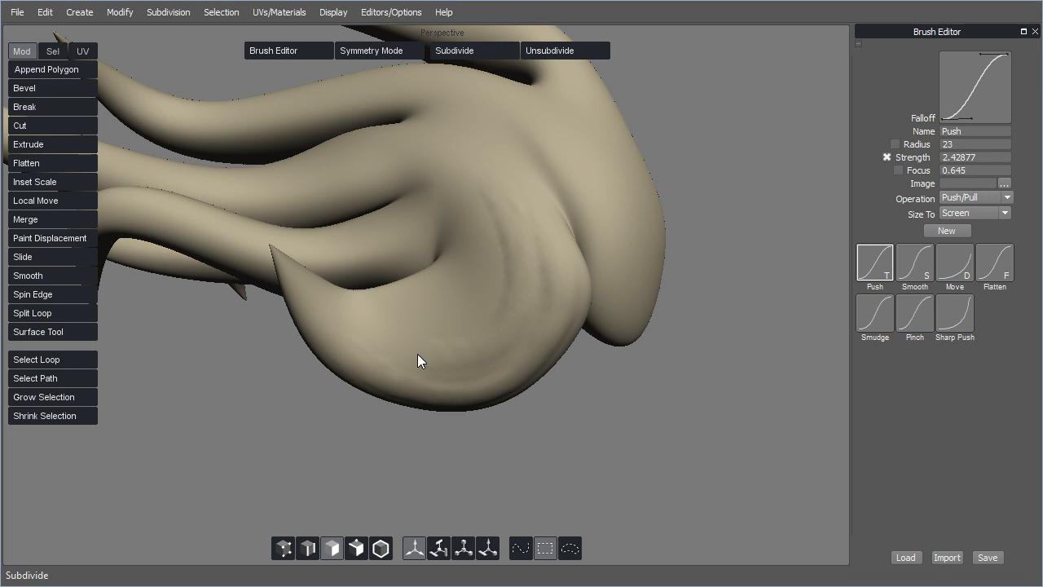
Sculpt additional strand grooves across the front lock, working inward from its rim toward the lock's root
mouse_move(449, 315)
middle_mouse_down()
mouse_move(627, 437)
mouse_move(605, 386)
middle_mouse_up()
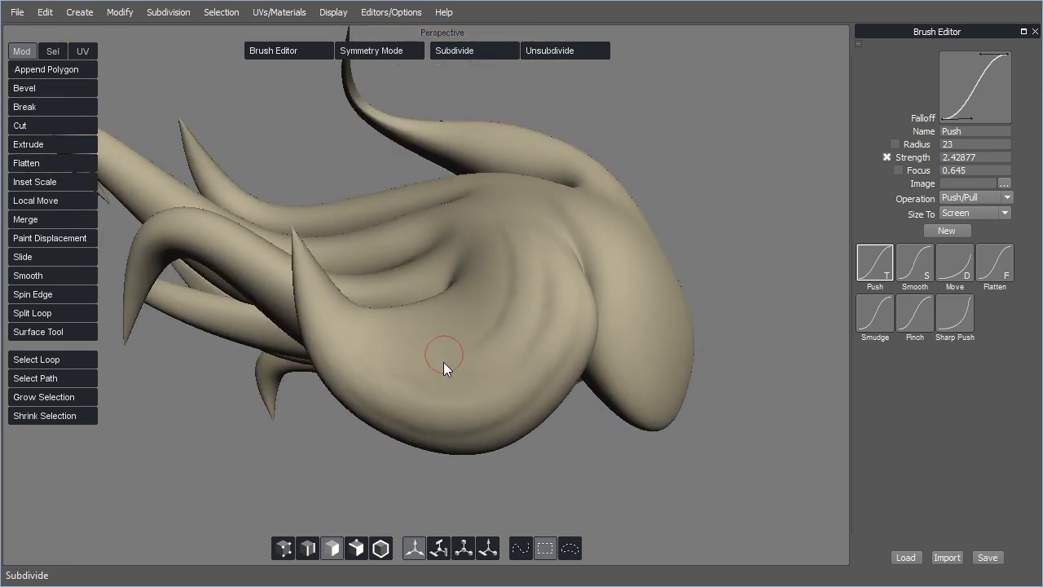
middle_click_drag(713, 421, 693, 421)
mouse_move(584, 280)
middle_mouse_down()
mouse_move(719, 375)
mouse_move(496, 225)
middle_mouse_up()
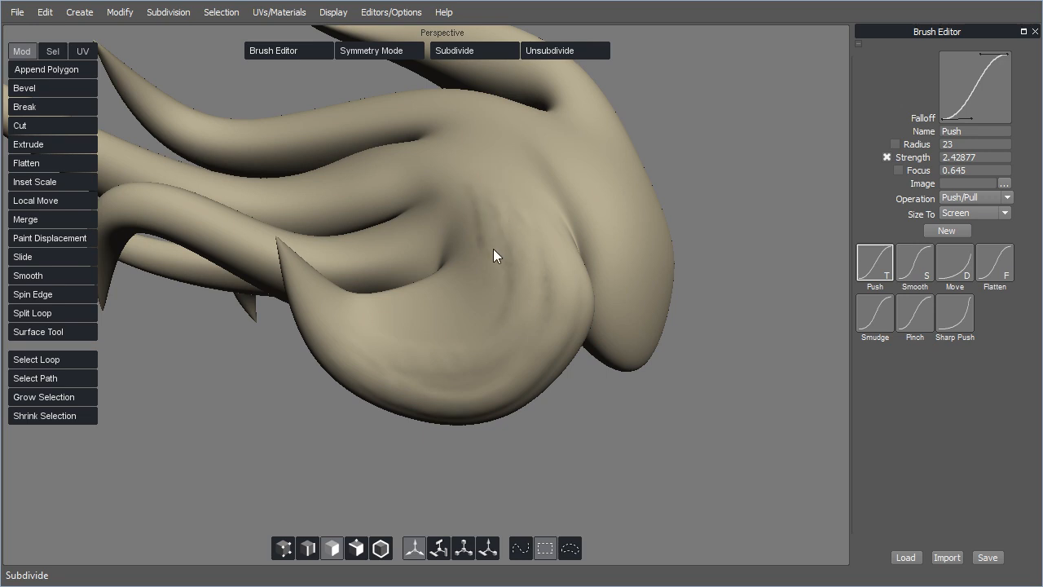
middle_click_drag(671, 411, 494, 376)
middle_click_drag(460, 436, 440, 415)
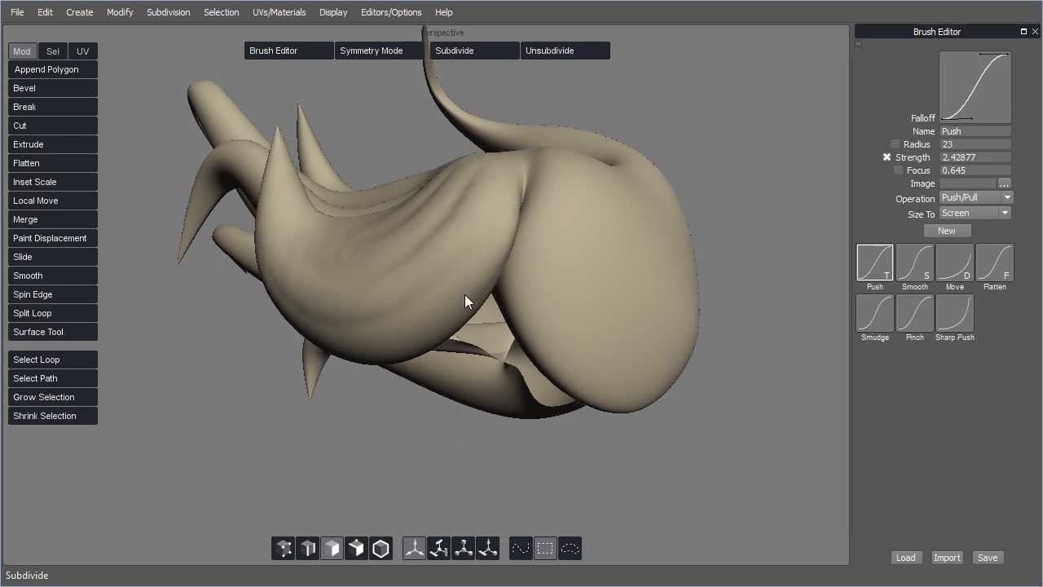
Sculpt lengthwise strand grooves along the forward edge and underside of the large front lock
mouse_move(391, 430)
middle_mouse_down()
mouse_move(706, 377)
mouse_move(713, 249)
middle_mouse_up()
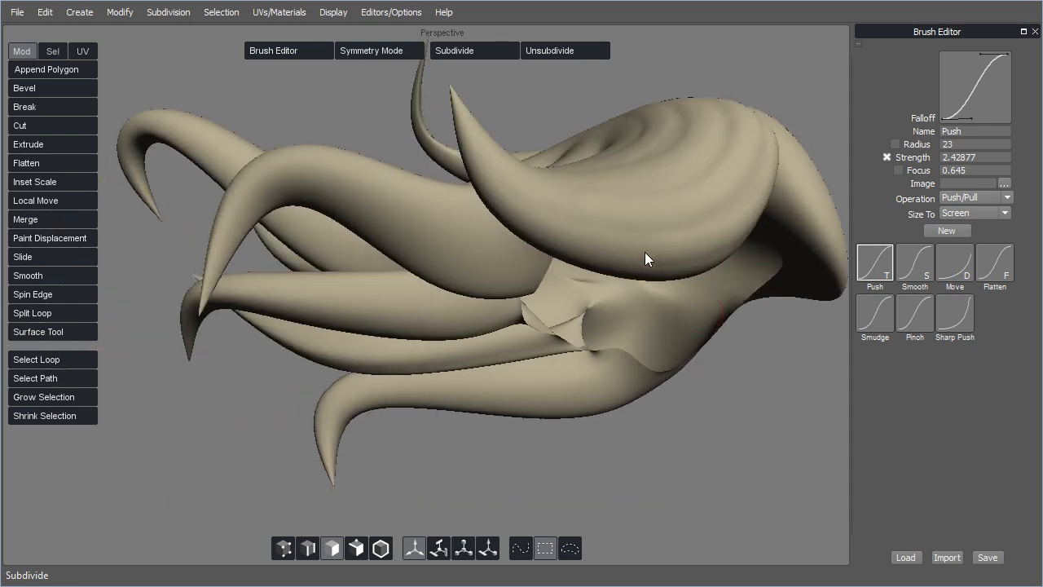
middle_click_drag(718, 387, 387, 264)
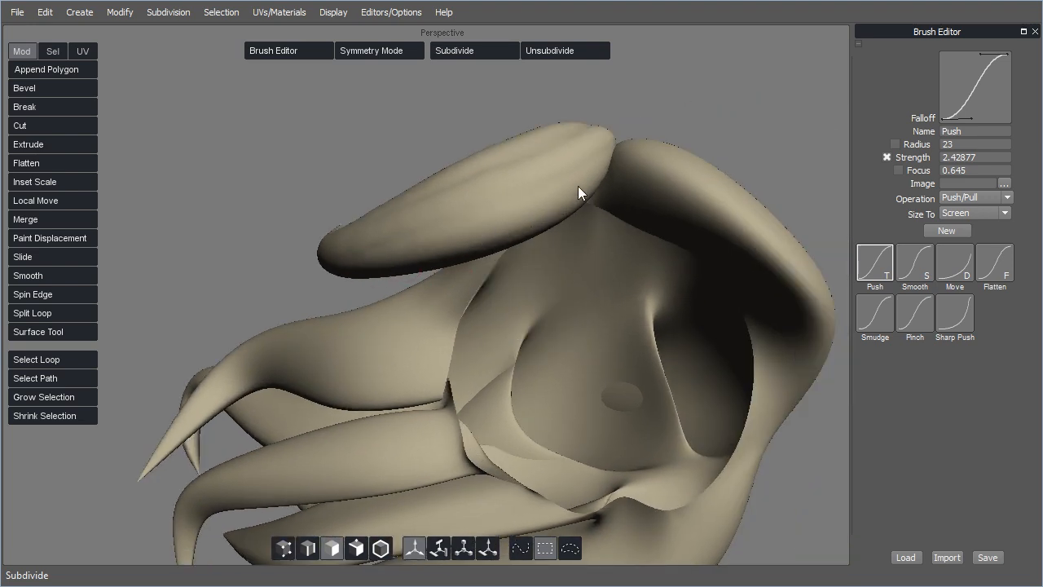
mouse_move(689, 146)
middle_mouse_down()
mouse_move(722, 175)
mouse_move(623, 177)
middle_mouse_up()
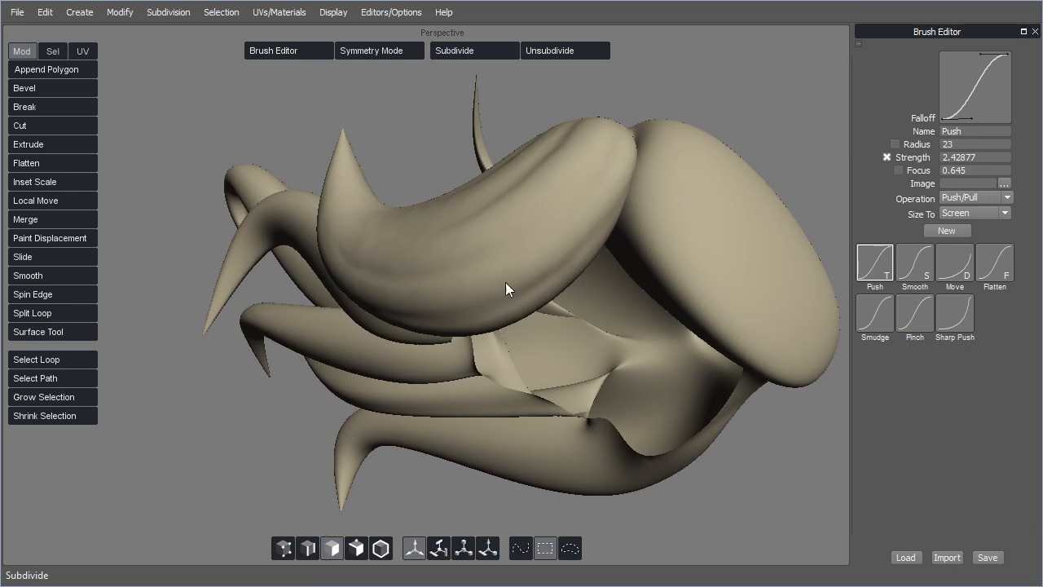
middle_click_drag(512, 311, 749, 460)
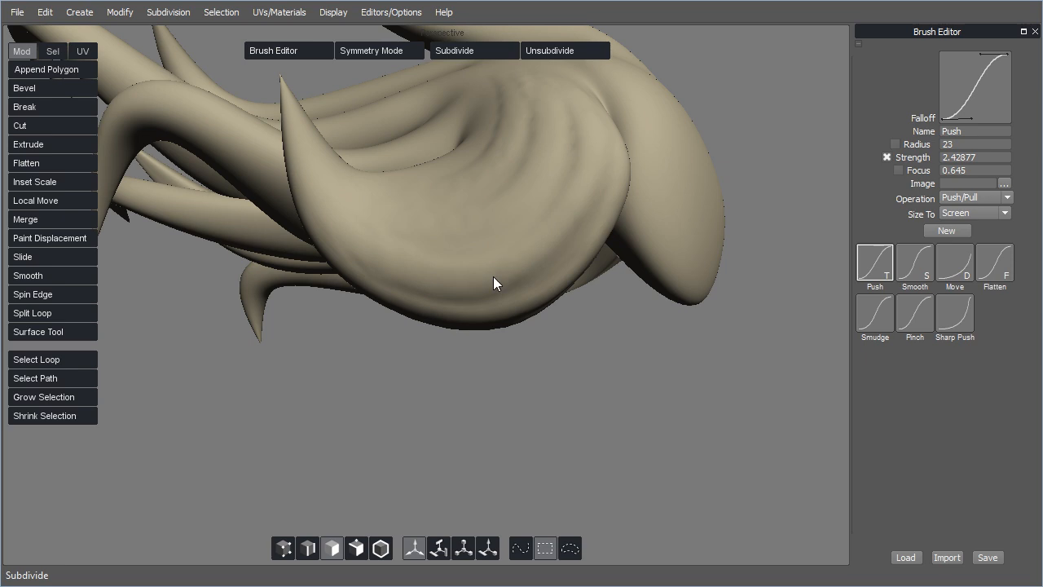
Sculpt finer strand grooves near the root and across the inner face of the front lock with the Push brush at radius 17
mouse_move(618, 287)
middle_mouse_down()
mouse_move(669, 466)
mouse_move(655, 404)
middle_mouse_up()
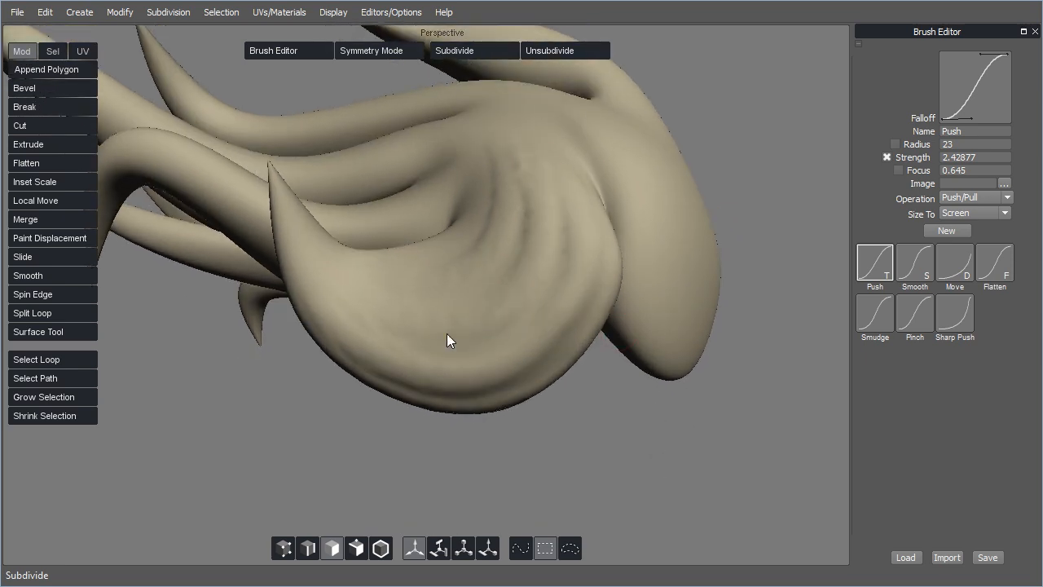
middle_click_drag(716, 376, 614, 314)
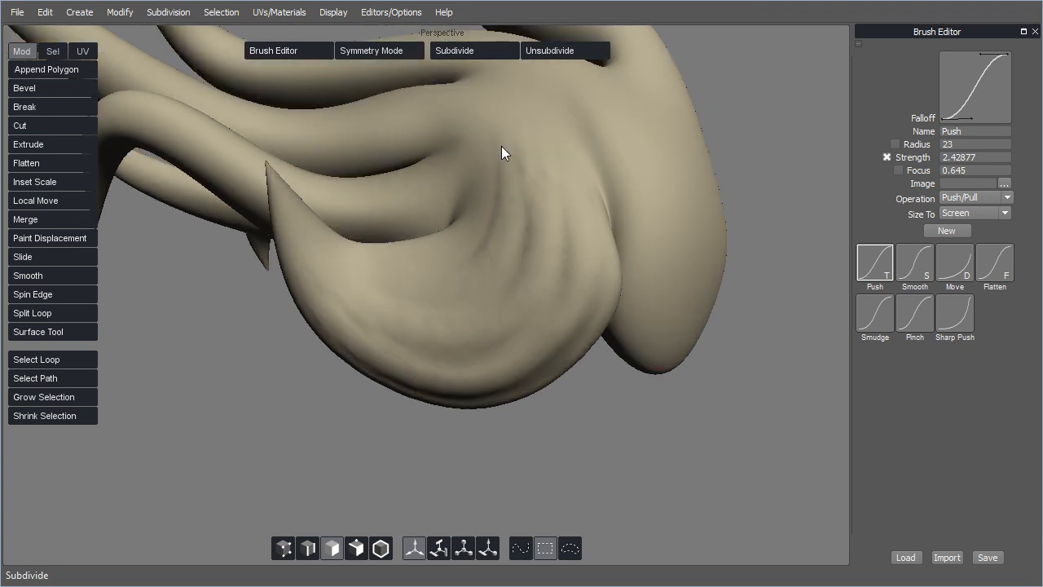
mouse_move(669, 418)
middle_mouse_down()
mouse_move(713, 454)
mouse_move(475, 226)
middle_mouse_up()
key("bracketleft")
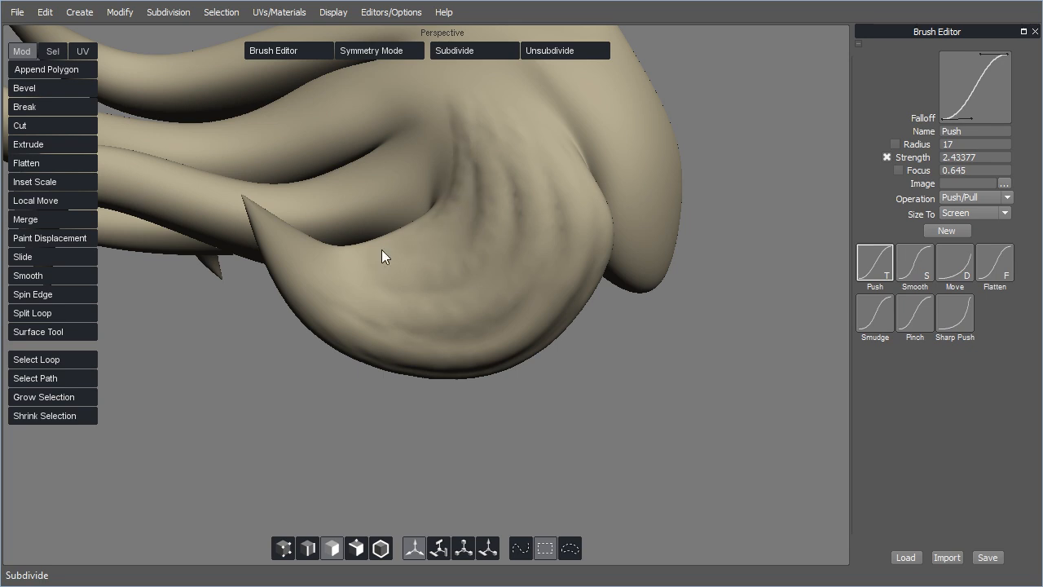
mouse_move(684, 386)
middle_mouse_down()
mouse_move(655, 431)
mouse_move(574, 396)
middle_mouse_up()
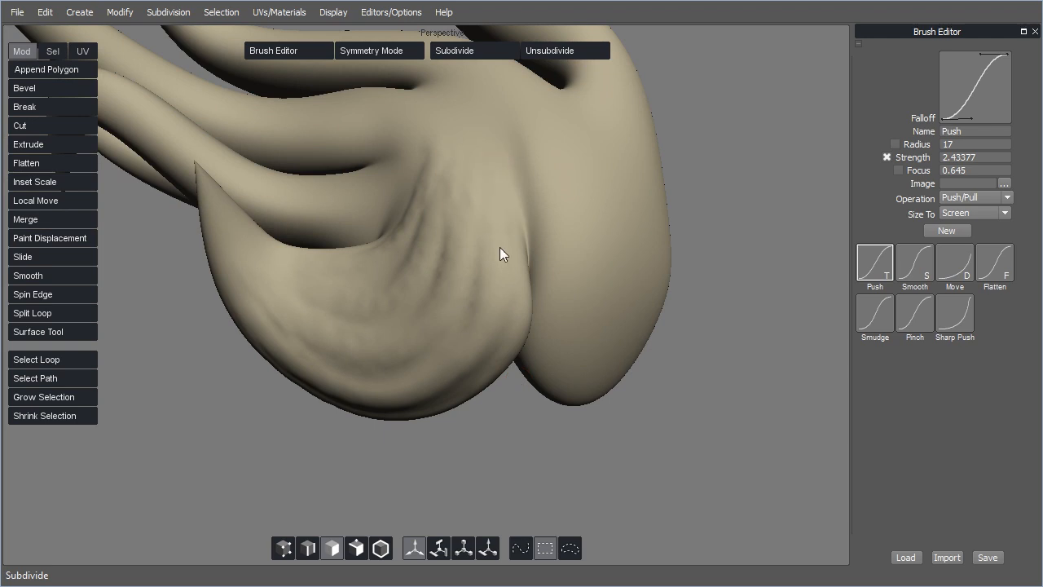
Carve crisp, narrow strand grooves across the middle of the front lock with the Sharp Push brush
middle_click_drag(584, 436, 717, 371)
left_click(955, 318)
middle_click_drag(595, 406, 603, 365)
middle_click_drag(502, 361, 512, 362)
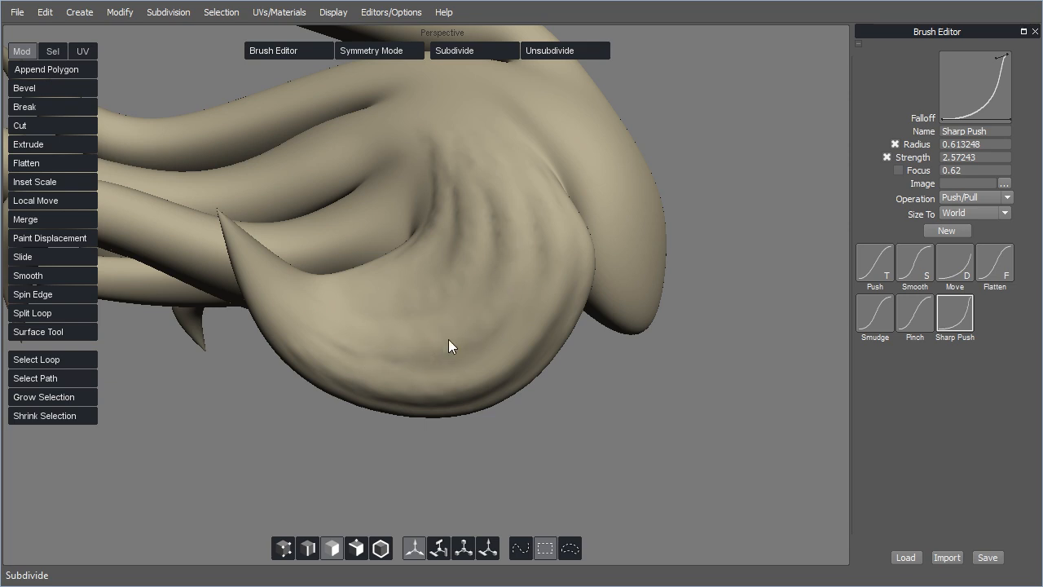
mouse_move(594, 410)
middle_mouse_down()
mouse_move(624, 422)
mouse_move(441, 356)
middle_mouse_up()
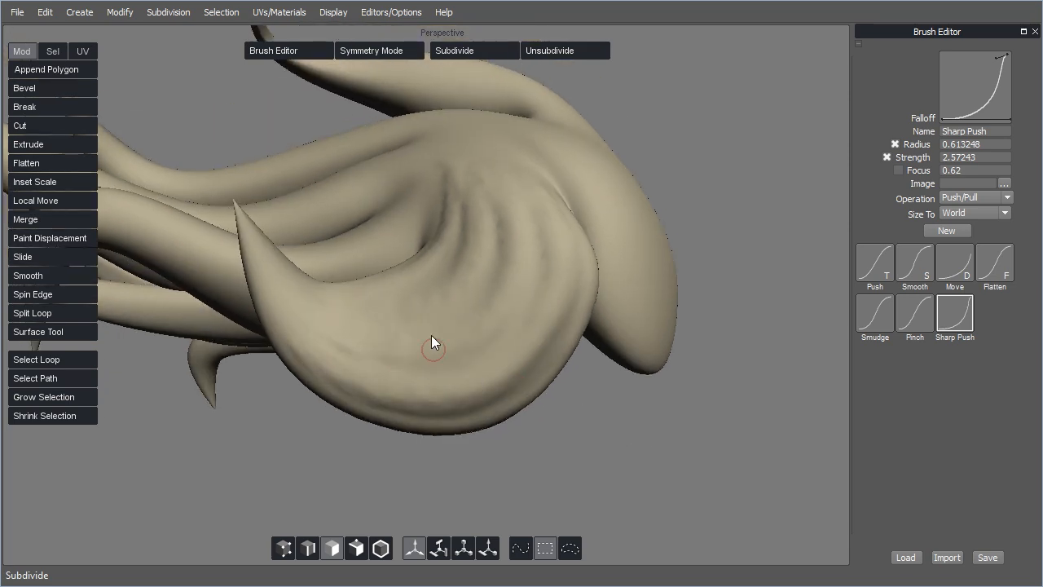
mouse_move(654, 427)
middle_mouse_down()
mouse_move(693, 449)
mouse_move(619, 375)
middle_mouse_up()
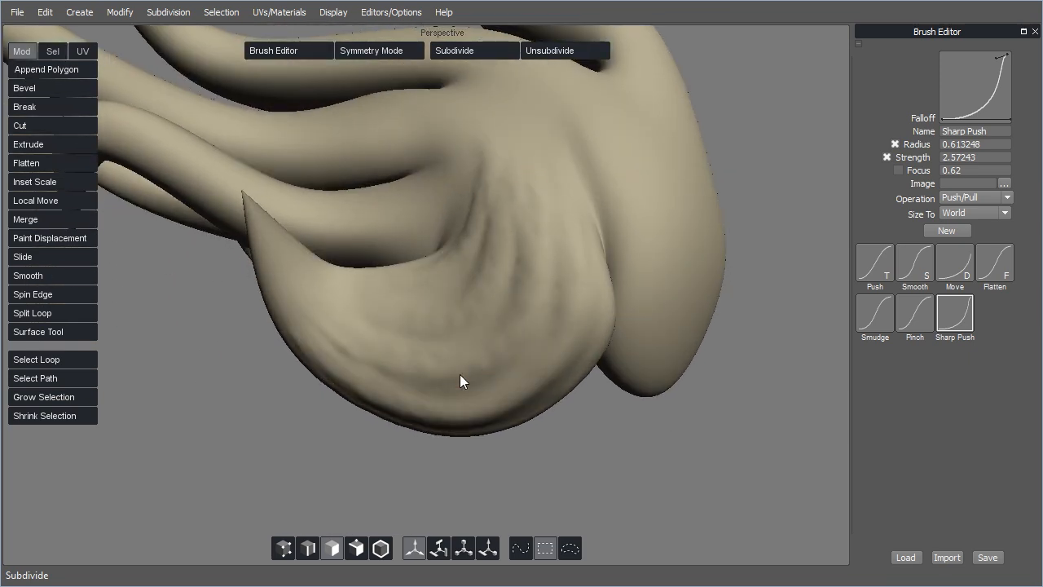
left_click_drag(361, 309, 468, 305)
Extend the Sharp Push strands along the front lock's lower rim, underside and pointed tip
mouse_move(476, 278)
middle_mouse_down()
mouse_move(673, 447)
mouse_move(543, 363)
mouse_move(468, 391)
mouse_move(482, 291)
middle_mouse_up()
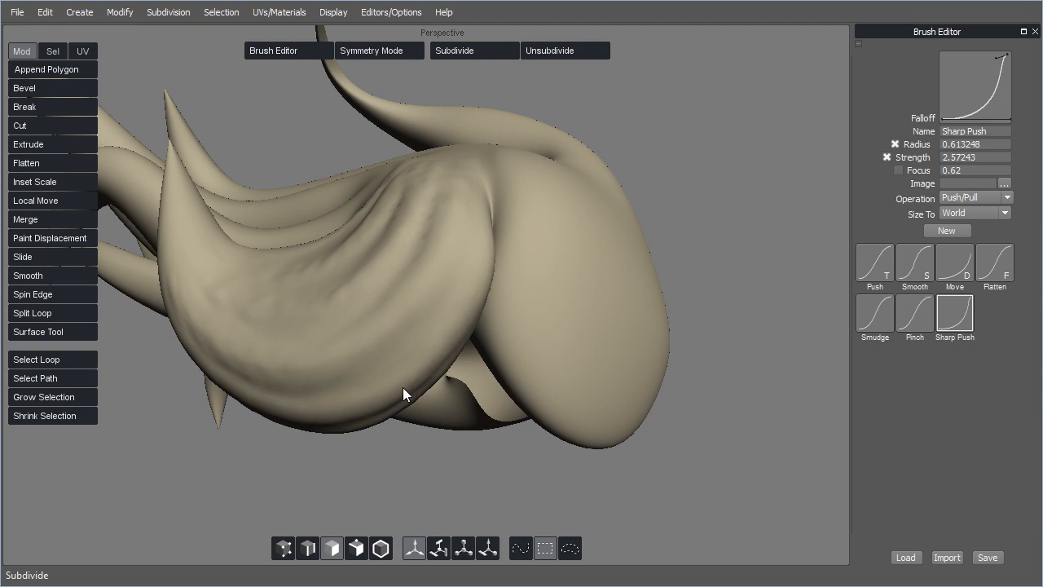
mouse_move(233, 370)
middle_mouse_down()
mouse_move(512, 438)
mouse_move(570, 426)
mouse_move(523, 388)
middle_mouse_up()
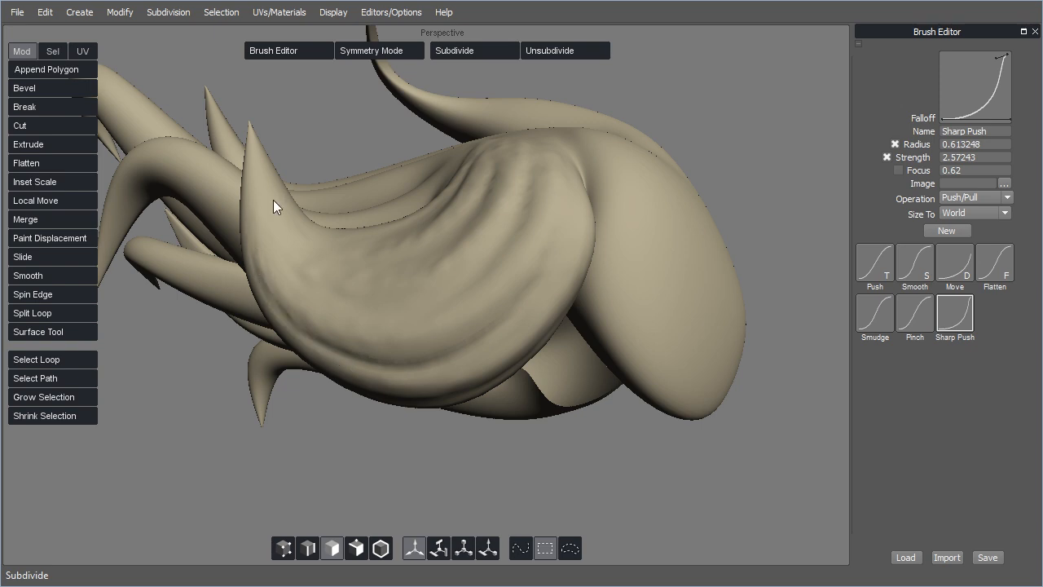
mouse_move(448, 444)
middle_mouse_down()
mouse_move(517, 440)
mouse_move(502, 391)
middle_mouse_up()
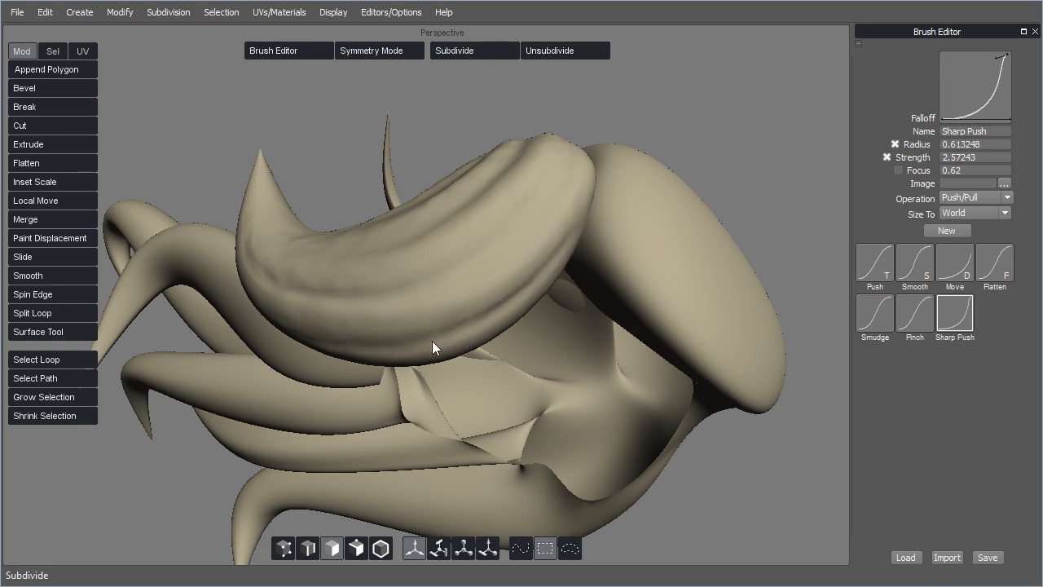
mouse_move(739, 446)
middle_mouse_down()
mouse_move(686, 434)
mouse_move(651, 193)
mouse_move(675, 245)
mouse_move(613, 273)
middle_mouse_up()
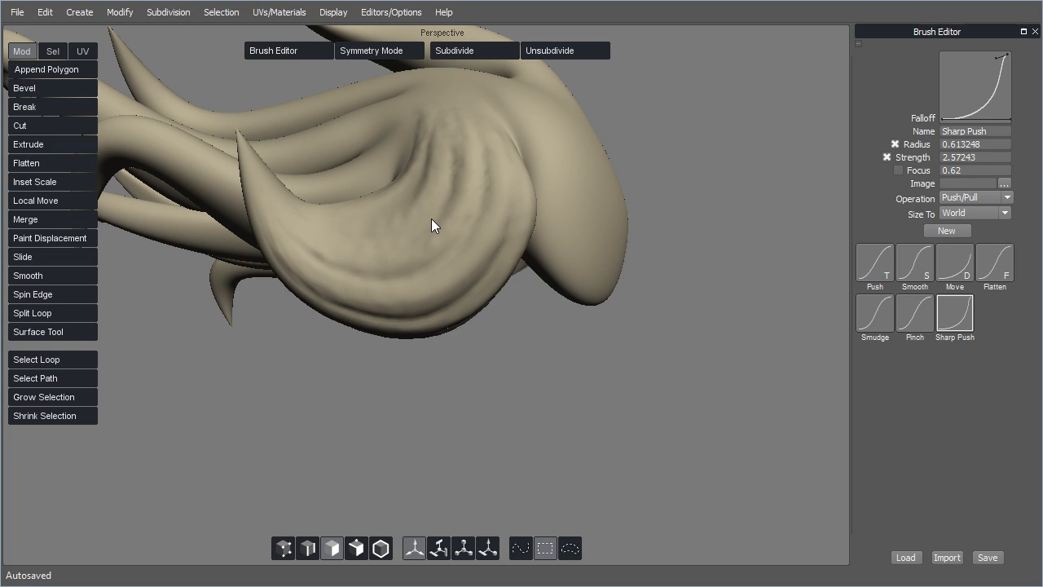
mouse_move(543, 407)
left_mouse_down("alt")
mouse_move(574, 415)
mouse_move(426, 162)
left_mouse_up("alt")
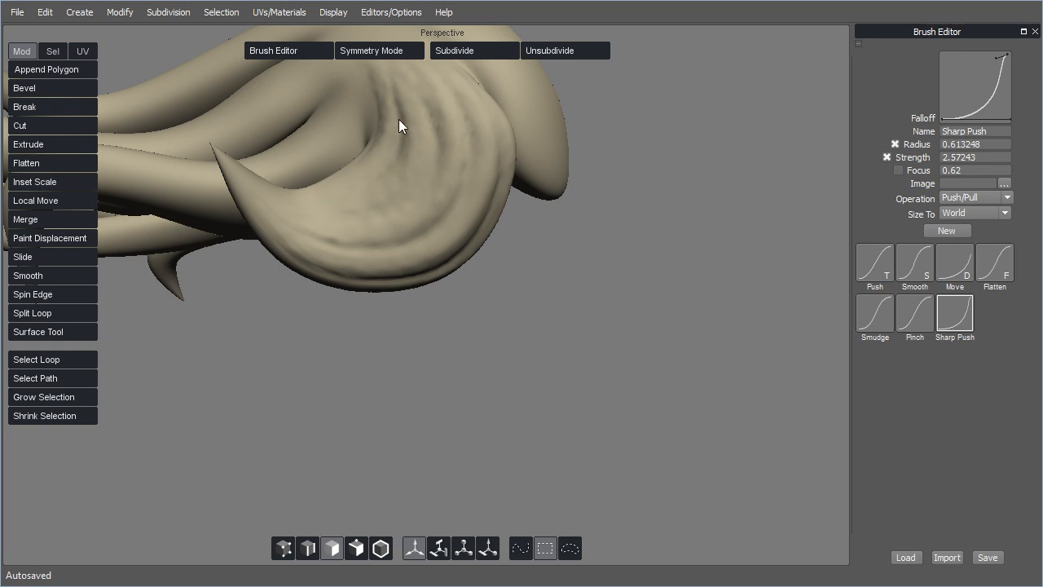
Soften the carved strands over the front lock's root and face with the Smooth brush at radius 35
mouse_move(619, 346)
left_mouse_down("alt")
mouse_move(582, 375)
mouse_move(523, 312)
mouse_move(561, 296)
mouse_move(547, 349)
mouse_move(551, 382)
mouse_move(570, 383)
left_mouse_up("alt")
left_click(913, 264)
mouse_move(558, 308)
left_mouse_down("alt")
mouse_move(540, 374)
mouse_move(523, 334)
left_mouse_up("alt")
double_click(411, 158)
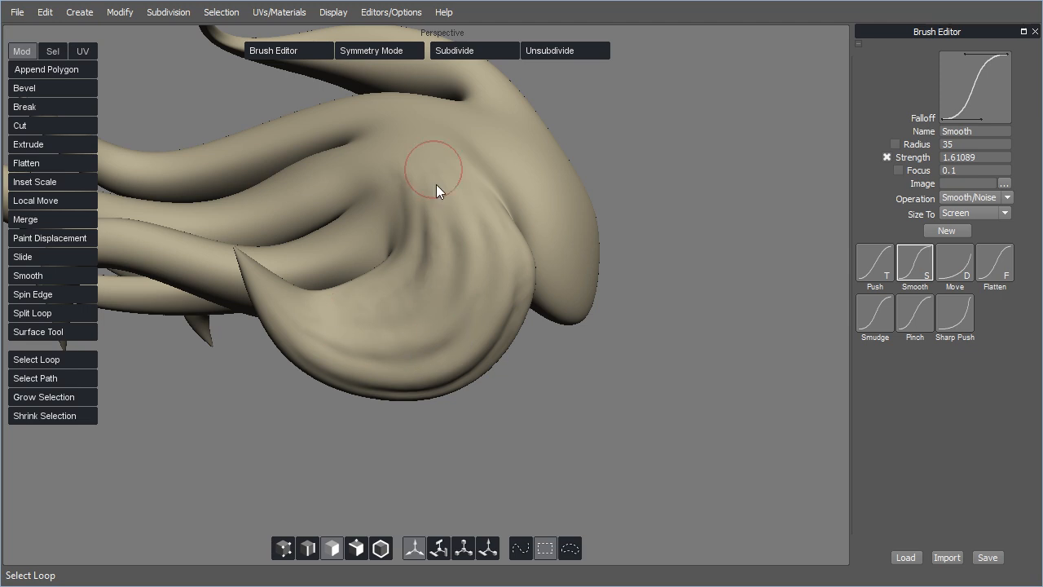
mouse_move(584, 421)
middle_mouse_down()
mouse_move(579, 382)
mouse_move(487, 363)
middle_mouse_up()
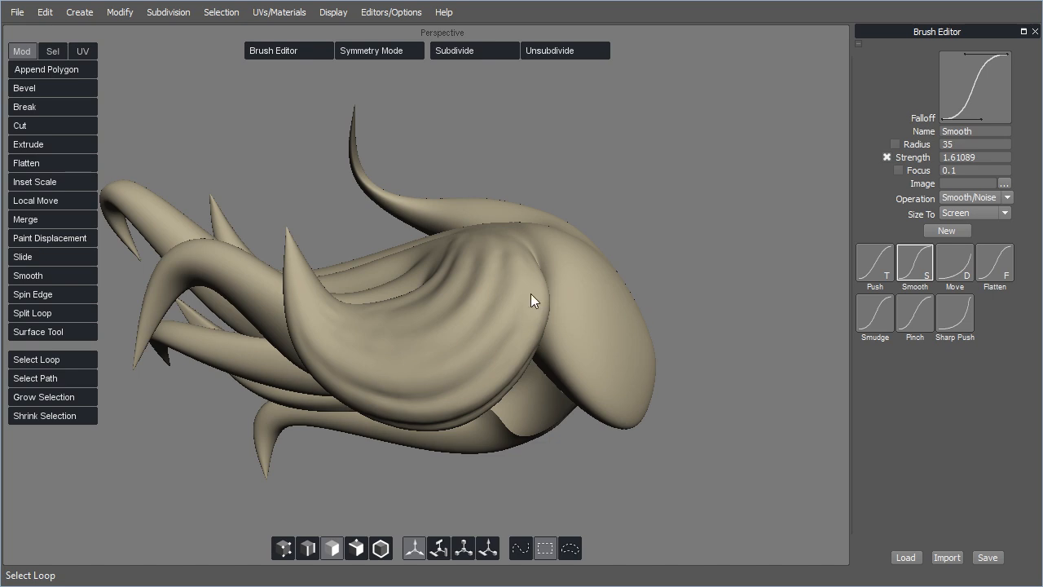
middle_click_drag(568, 465, 612, 401)
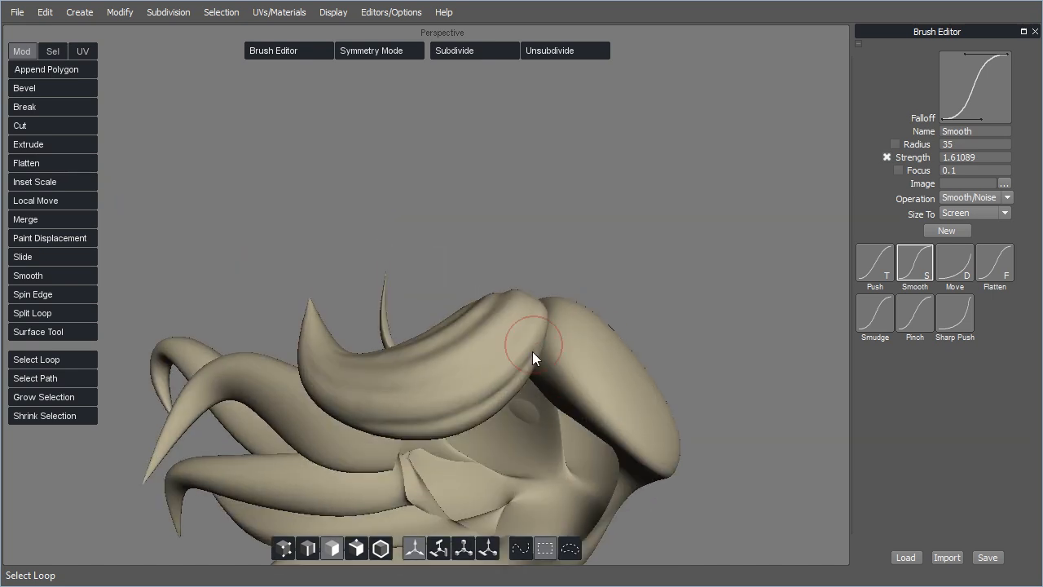
Smooth the strands toward the front lock's tip and outer rim, and subdivide the hair mesh once more
middle_click_drag(552, 227, 495, 275)
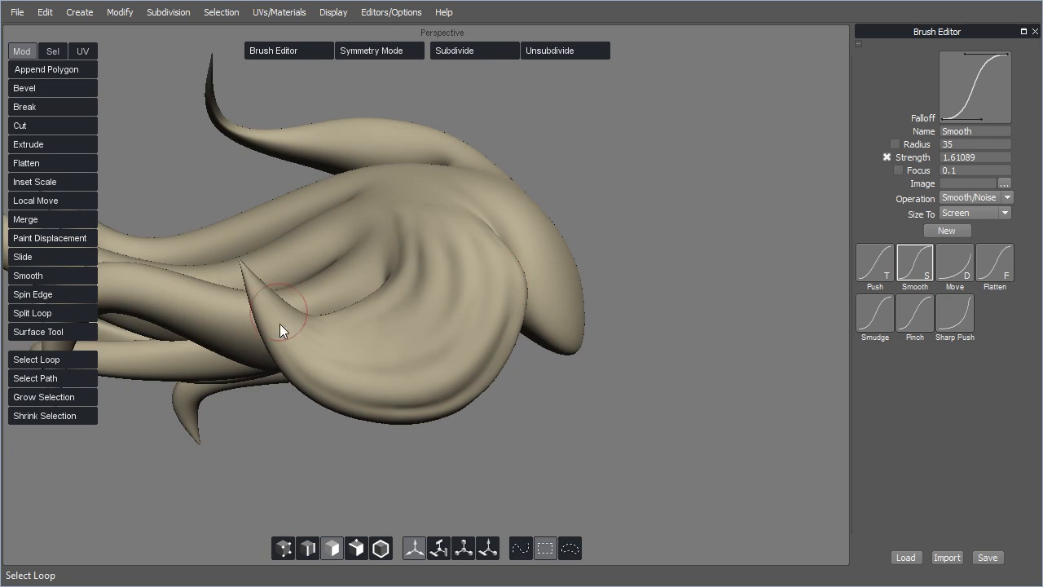
middle_click_drag(595, 416, 390, 359)
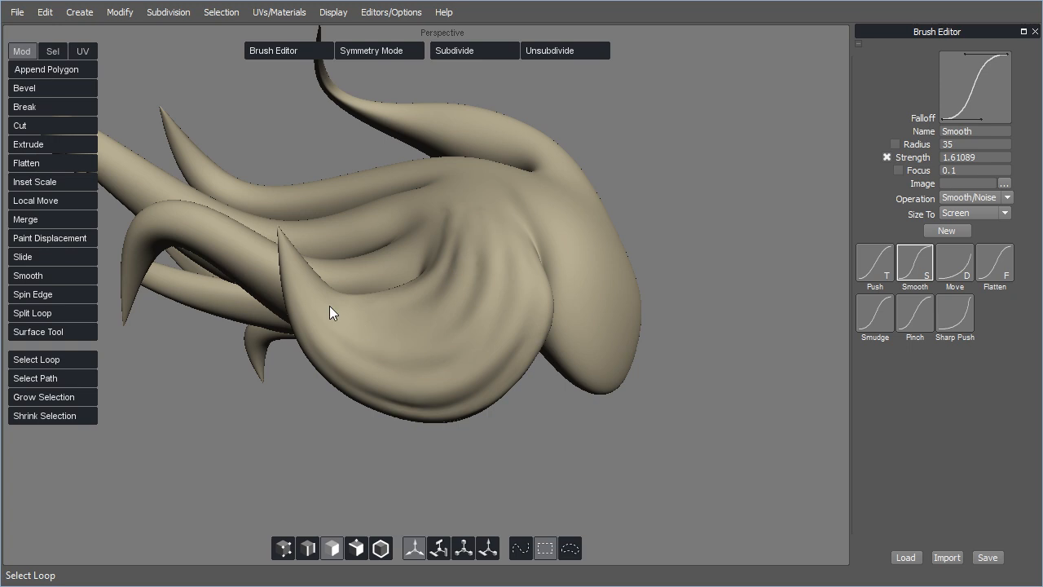
middle_click_drag(546, 369, 494, 350)
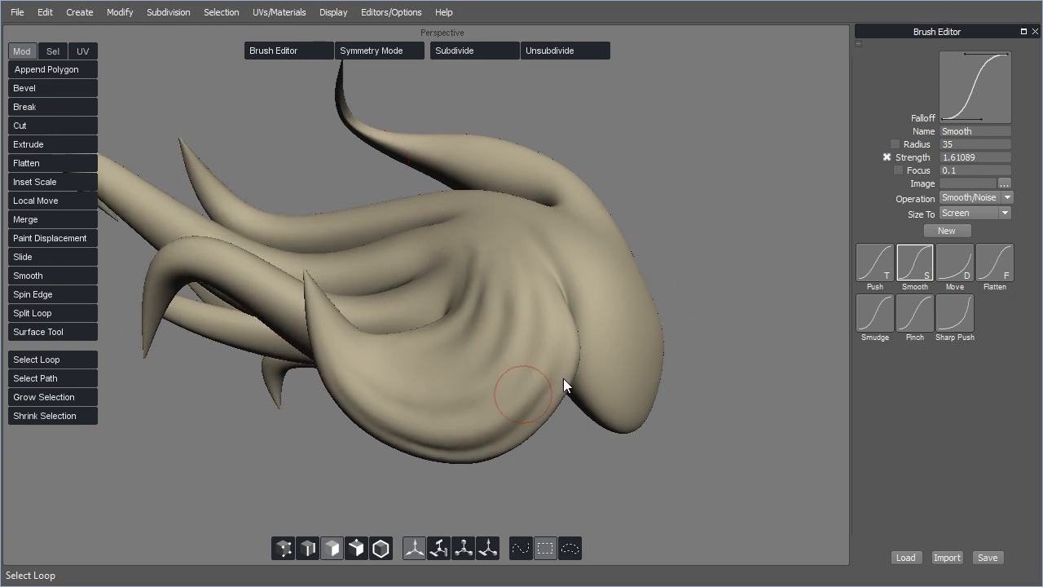
mouse_move(728, 420)
middle_mouse_down()
mouse_move(568, 330)
mouse_move(619, 414)
mouse_move(462, 473)
middle_mouse_up()
middle_click_drag(542, 379, 528, 184)
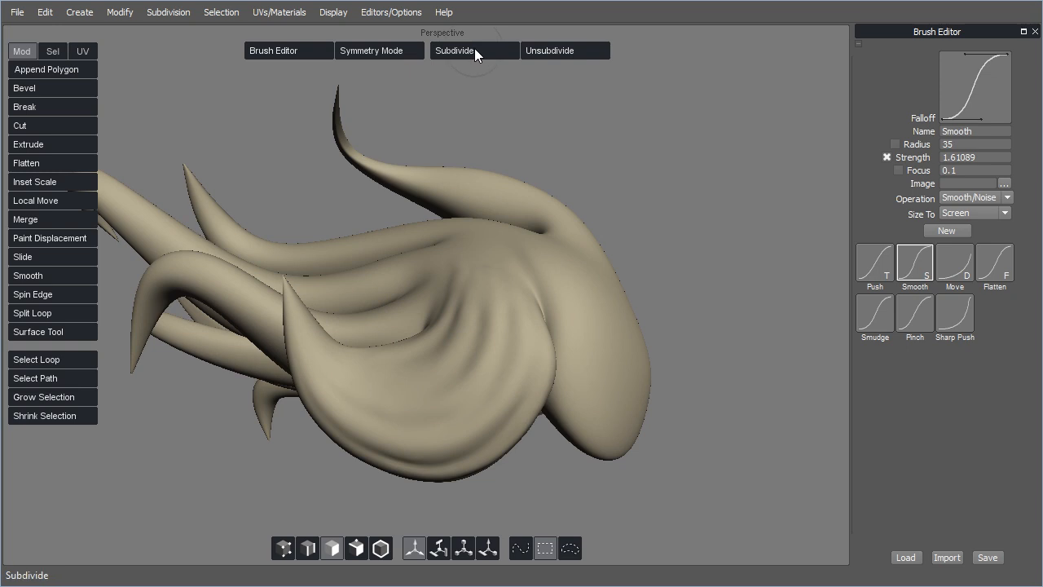
Carve long strand grooves following the front lock's curve from root to tip with a larger Sharp Push brush, up to radius 0.915887
mouse_move(661, 401)
middle_mouse_down()
mouse_move(678, 339)
mouse_move(560, 391)
mouse_move(598, 412)
mouse_move(682, 412)
mouse_move(648, 400)
mouse_move(635, 419)
mouse_move(644, 457)
middle_mouse_up()
left_click(955, 312)
middle_click_drag(429, 384, 441, 383)
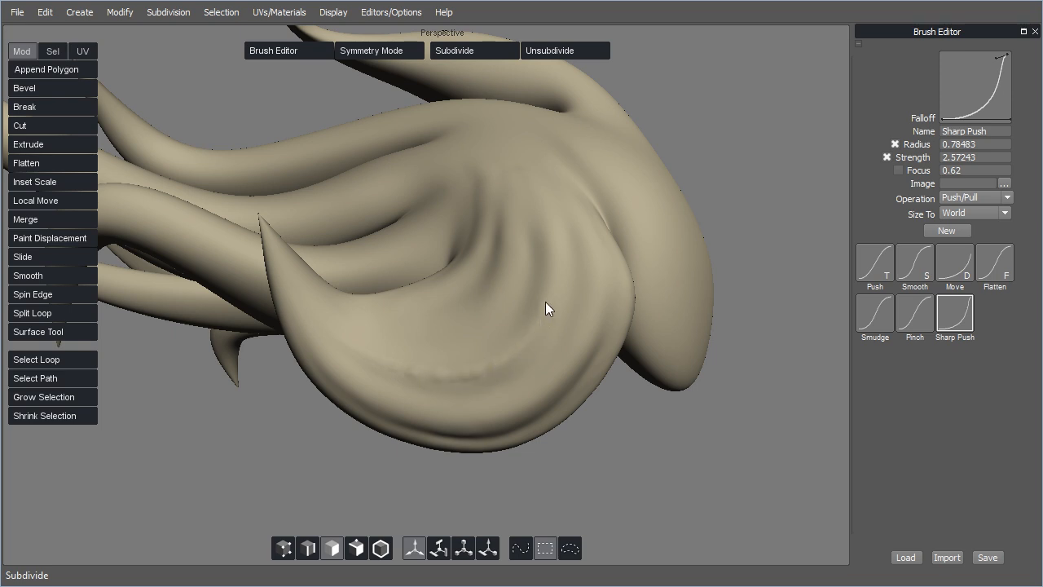
middle_click_drag(548, 205, 543, 195)
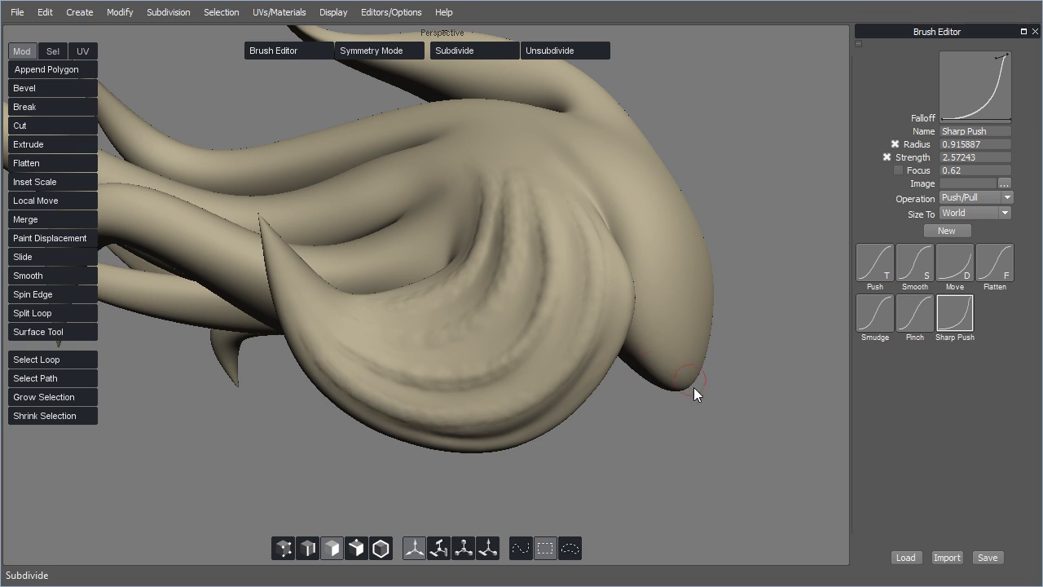
Sculpt narrower strand ridges along the front lock's face and lower rim with the Sharp Push brush at radius 0.665412
middle_click_drag(701, 396, 706, 395)
left_click_drag(497, 358, 490, 359)
mouse_move(677, 403)
middle_mouse_down()
mouse_move(657, 379)
mouse_move(605, 398)
mouse_move(599, 357)
middle_mouse_up()
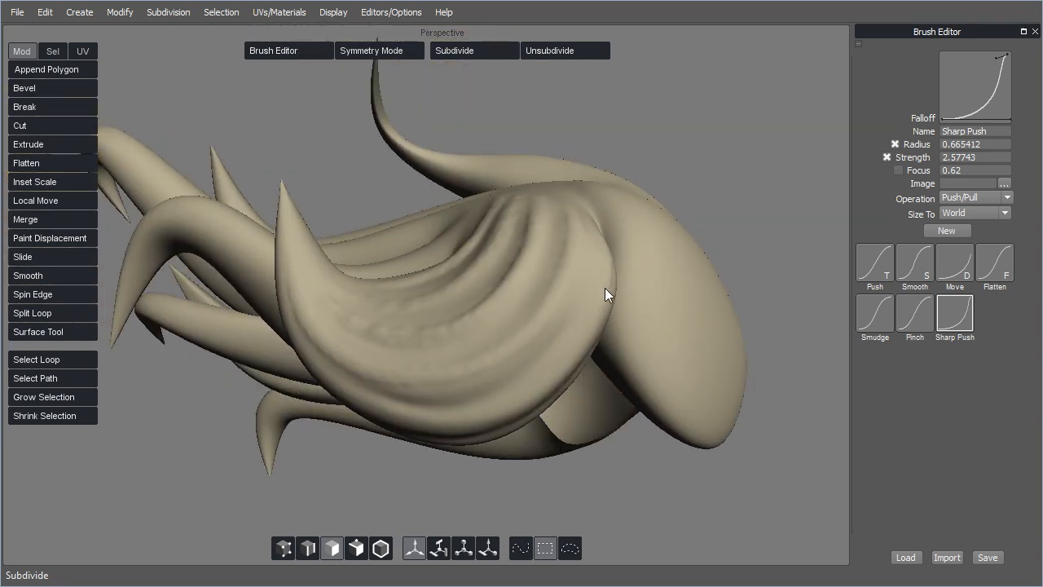
left_click_drag(496, 416, 440, 425)
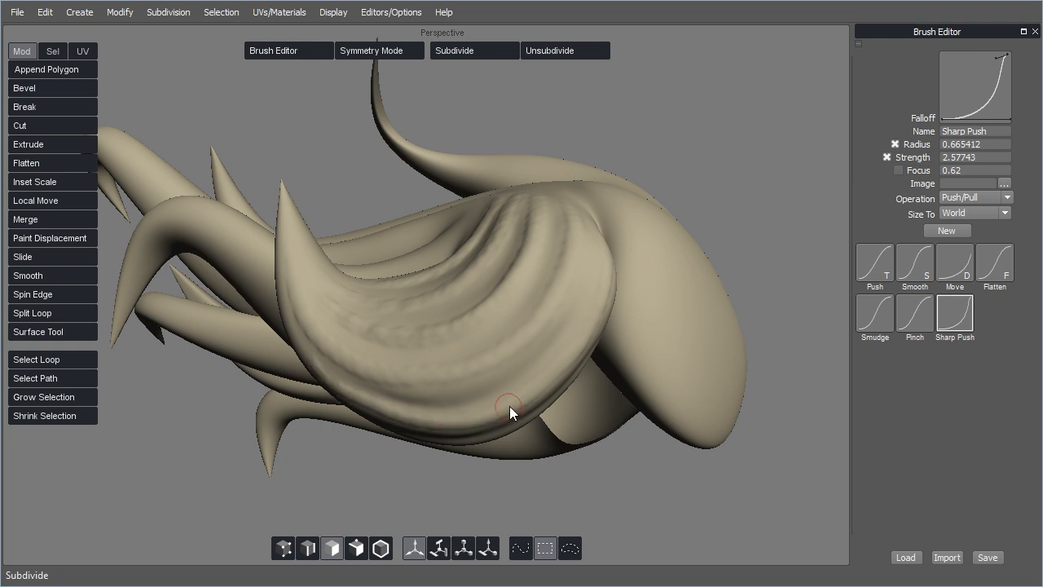
middle_click_drag(630, 456, 549, 213)
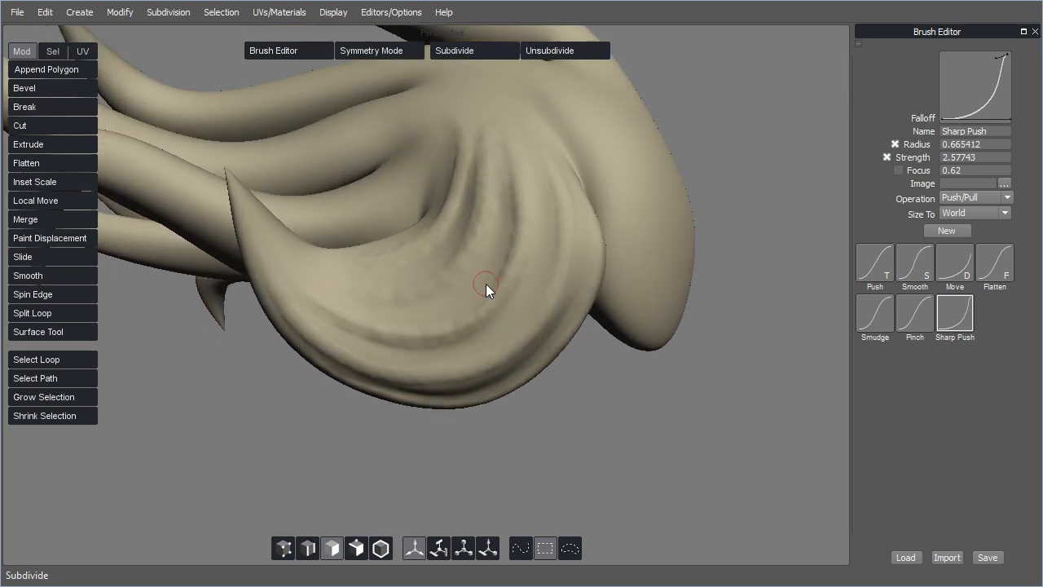
Add very fine strand lines between the front lock's main grooves with the Sharp Push brush at radius 0.542051
key("bracketleft")
key("bracketleft")
key("bracketleft")
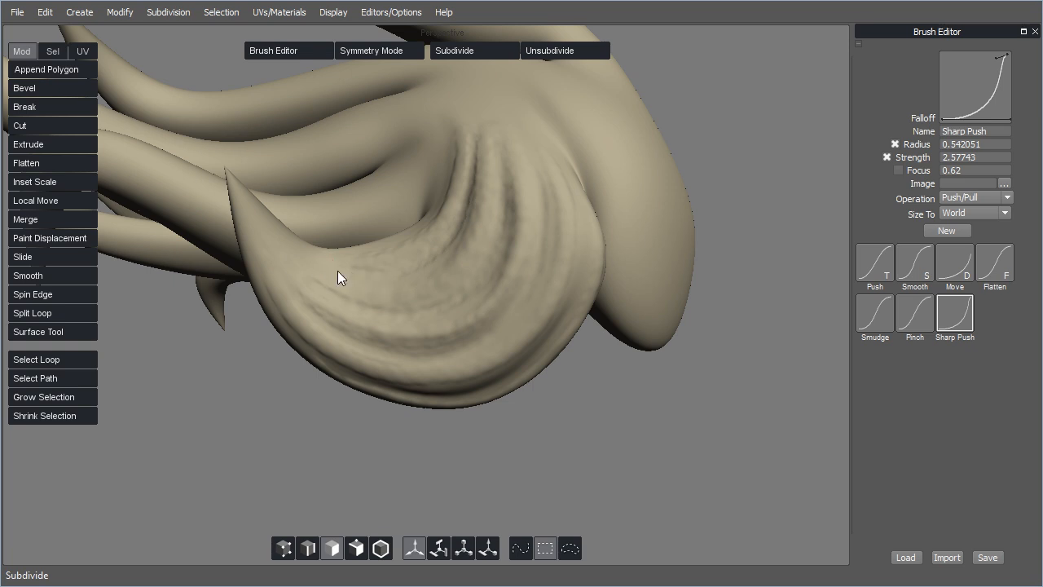
mouse_move(633, 410)
left_mouse_down("alt")
mouse_move(616, 412)
mouse_move(570, 302)
left_mouse_up("alt")
mouse_move(535, 177)
left_mouse_down("alt")
mouse_move(524, 350)
mouse_move(540, 335)
left_mouse_up("alt")
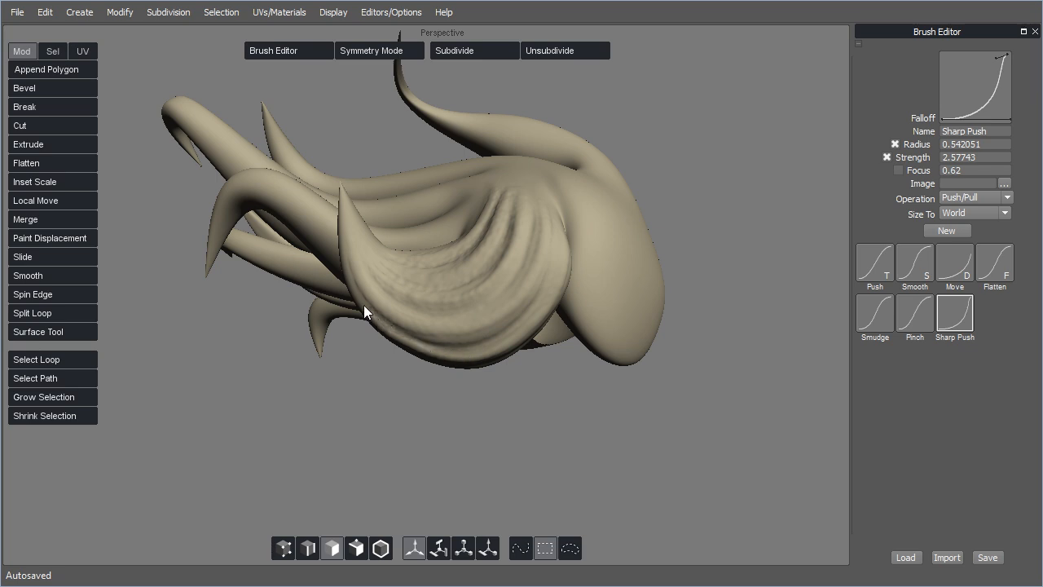
Blend the fine Sharp Push strands across the whole front lock, from root to tip and underside, with the Smooth brush
mouse_move(587, 402)
left_mouse_down("alt")
mouse_move(607, 388)
mouse_move(601, 371)
mouse_move(581, 423)
mouse_move(582, 391)
mouse_move(542, 377)
left_mouse_up("alt")
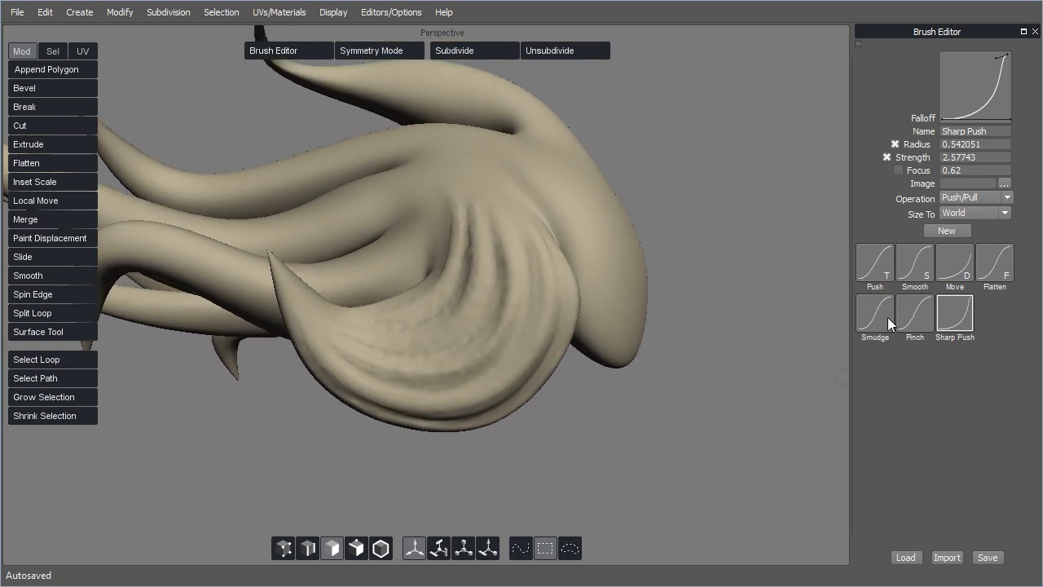
left_click(915, 265)
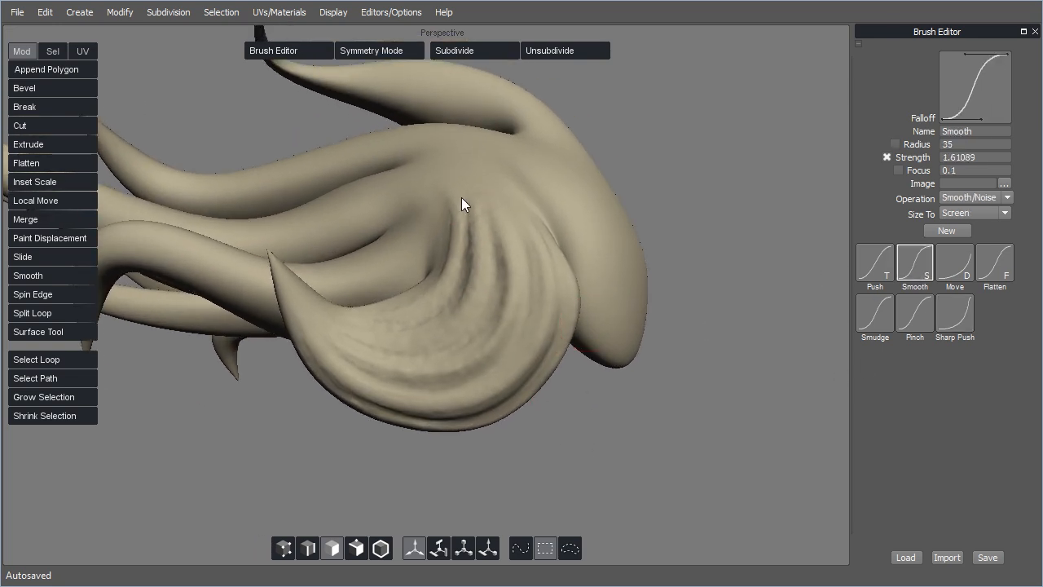
left_click_drag(450, 253, 354, 321)
middle_click_drag(622, 438, 575, 389)
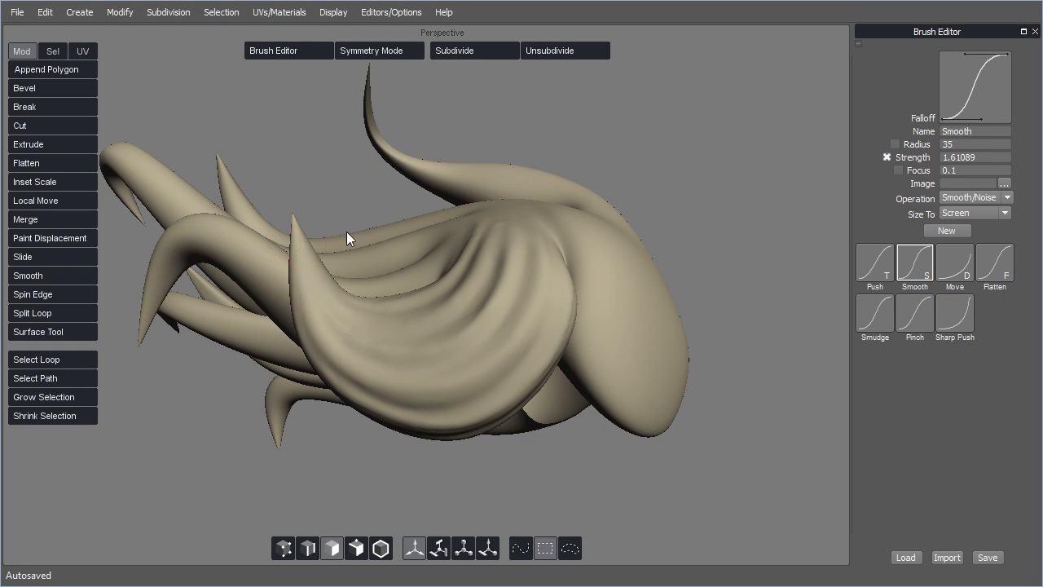
middle_click_drag(572, 482, 306, 287)
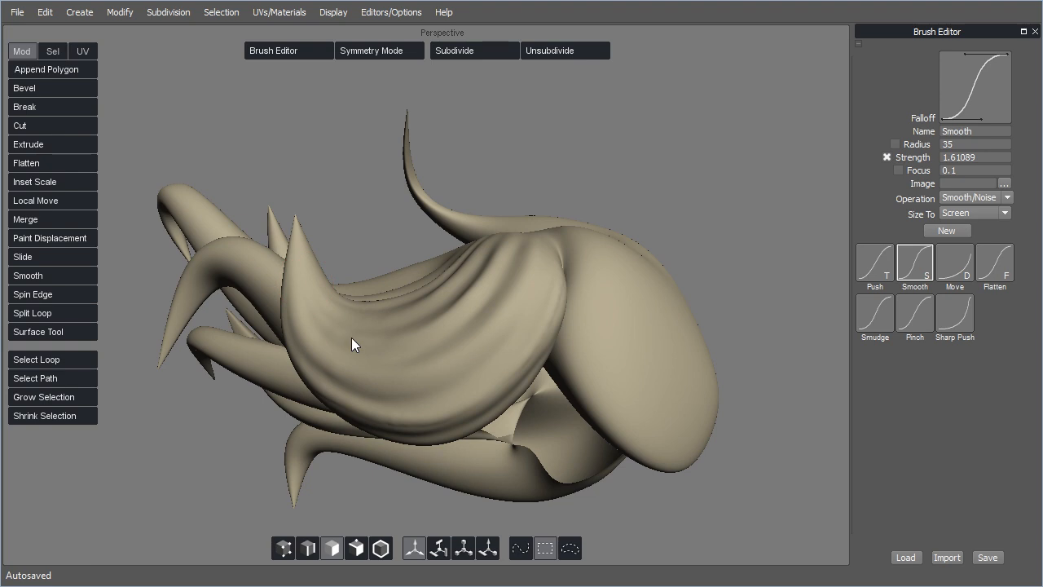
mouse_move(514, 392)
middle_mouse_down()
mouse_move(477, 481)
mouse_move(378, 364)
middle_mouse_up()
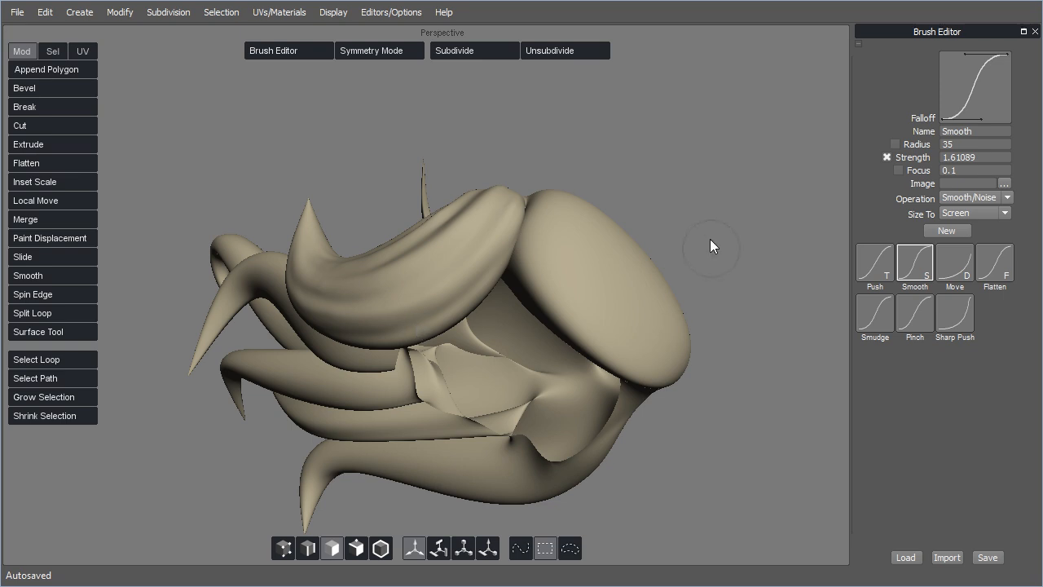
middle_click_drag(710, 241, 691, 200)
mouse_move(430, 299)
middle_mouse_down()
mouse_move(586, 199)
mouse_move(625, 310)
mouse_move(565, 402)
mouse_move(586, 396)
mouse_move(769, 444)
middle_mouse_up()
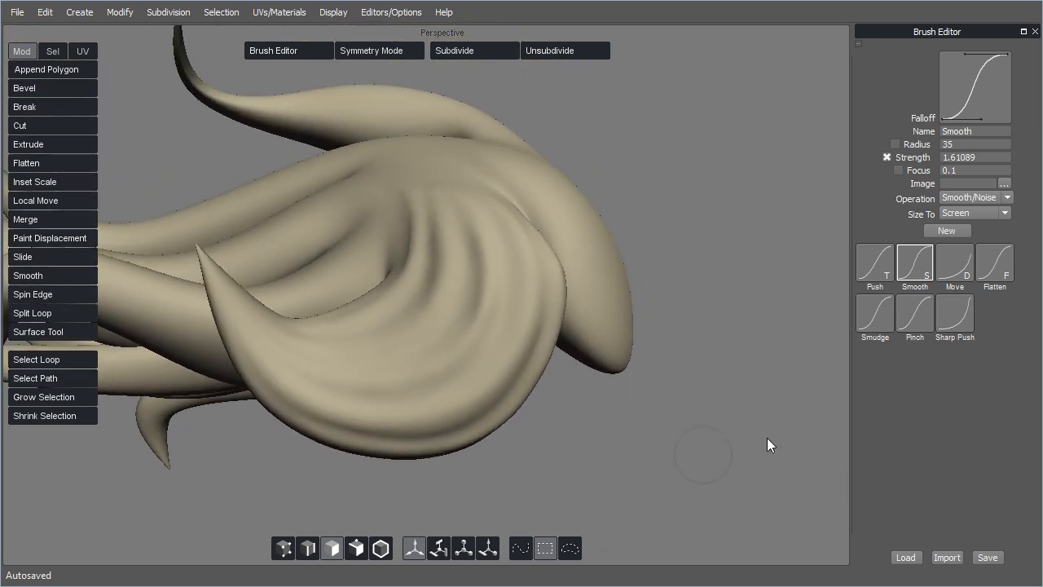
Tighten the strand creases on the front lock with the Pinch brush, enlarging its radius to 35
left_click(913, 317)
mouse_move(594, 424)
middle_mouse_down()
mouse_move(566, 426)
mouse_move(559, 400)
middle_mouse_up()
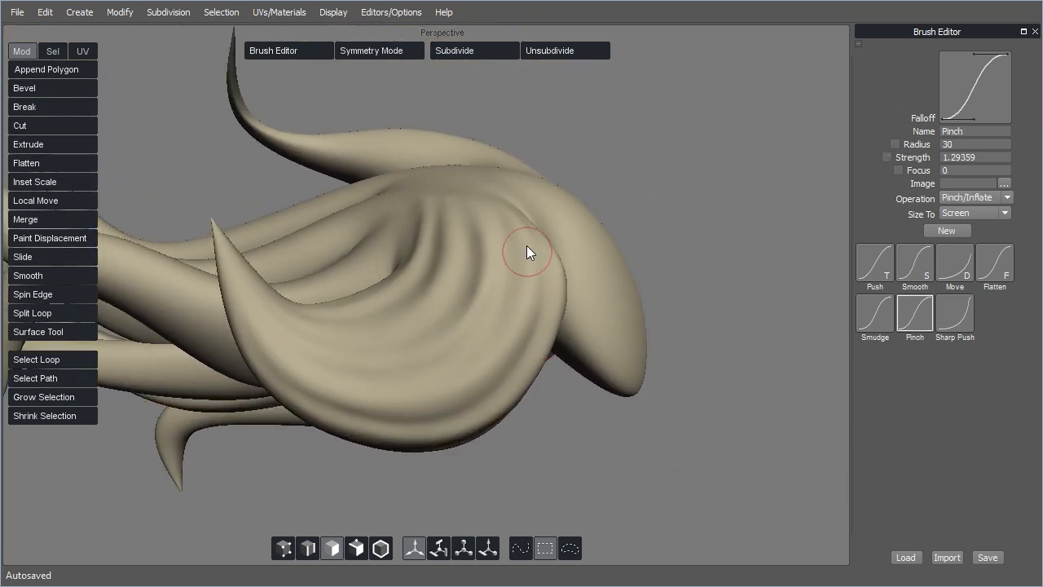
left_click_drag(518, 225, 524, 231)
key("bracketright")
mouse_move(528, 424)
left_mouse_down("alt")
mouse_move(564, 418)
mouse_move(546, 408)
mouse_move(542, 356)
mouse_move(487, 426)
mouse_move(490, 244)
left_mouse_up("alt")
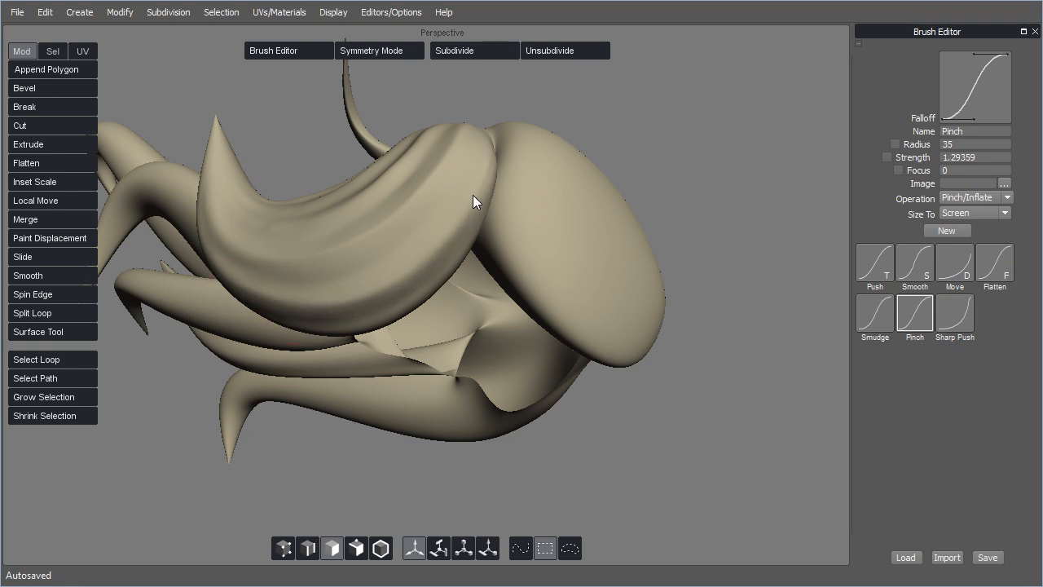
left_click_drag(594, 157, 585, 401, "alt")
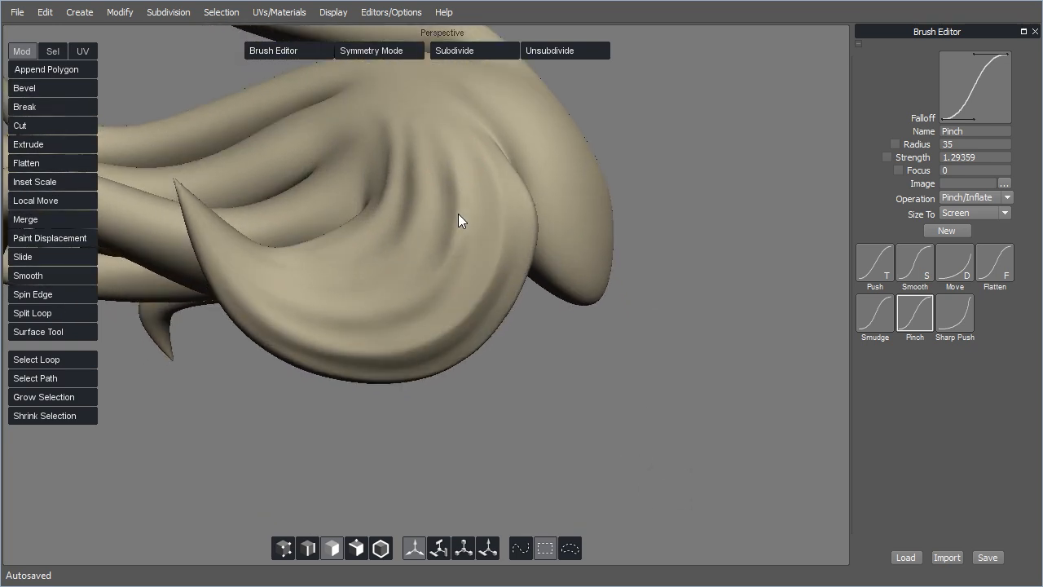
Tighten the front lock's strand creases with the Pinch brush at radius 25 and soften them with the Smooth brush
left_click_drag(428, 300, 420, 300)
left_click_drag(605, 392, 453, 213, "alt")
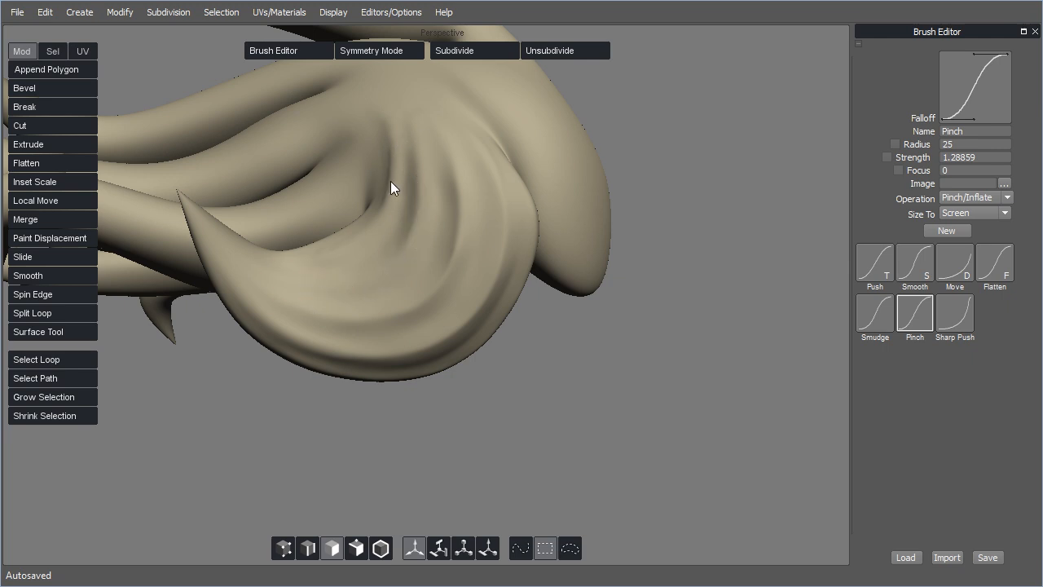
left_click_drag(549, 203, 444, 306, "alt")
left_click_drag(417, 448, 490, 392, "alt")
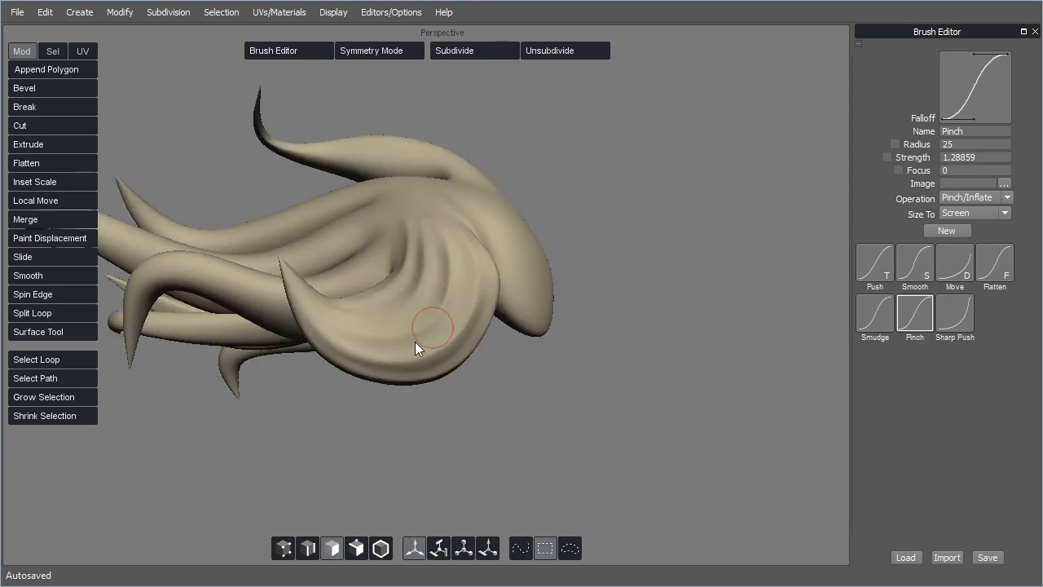
left_click_drag(458, 432, 481, 379, "alt")
scroll(484, 335, "up", 2)
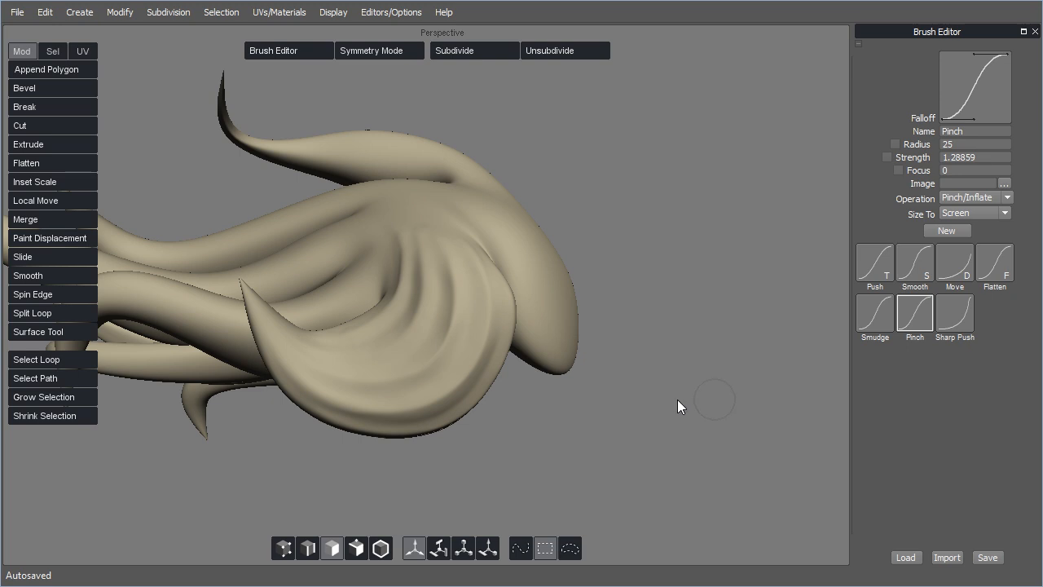
left_click_drag(506, 306, 525, 275, "alt")
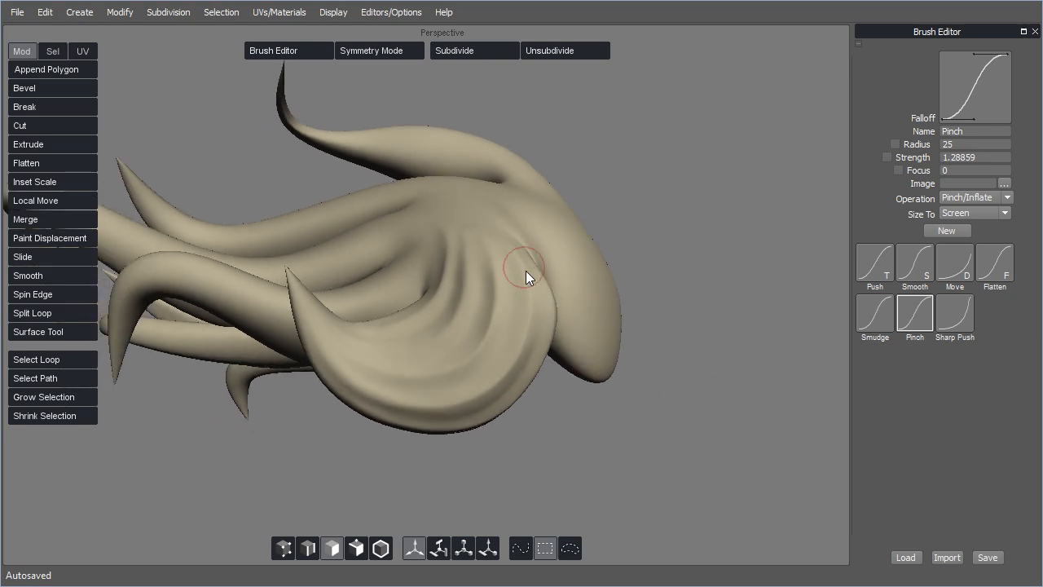
left_click_drag(545, 433, 582, 391, "alt")
key("s")
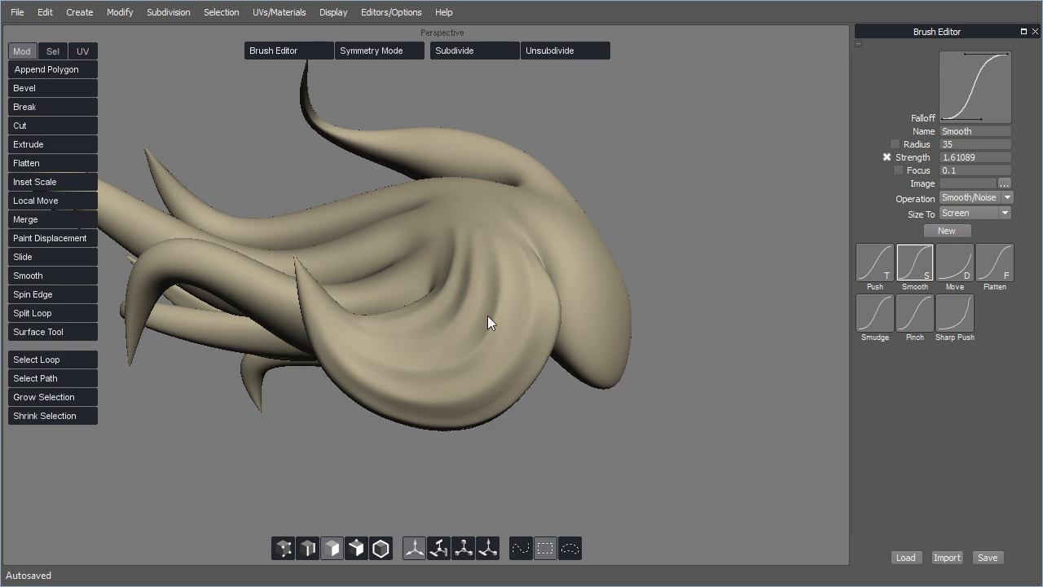
Carve extra fine strand lines along the front lock's face and lower rim with the Sharp Push brush, raising its strength to 2.86065
mouse_move(590, 426)
left_mouse_down("alt")
mouse_move(642, 418)
mouse_move(563, 384)
mouse_move(540, 361)
mouse_move(795, 379)
left_mouse_up("alt")
left_click(949, 317)
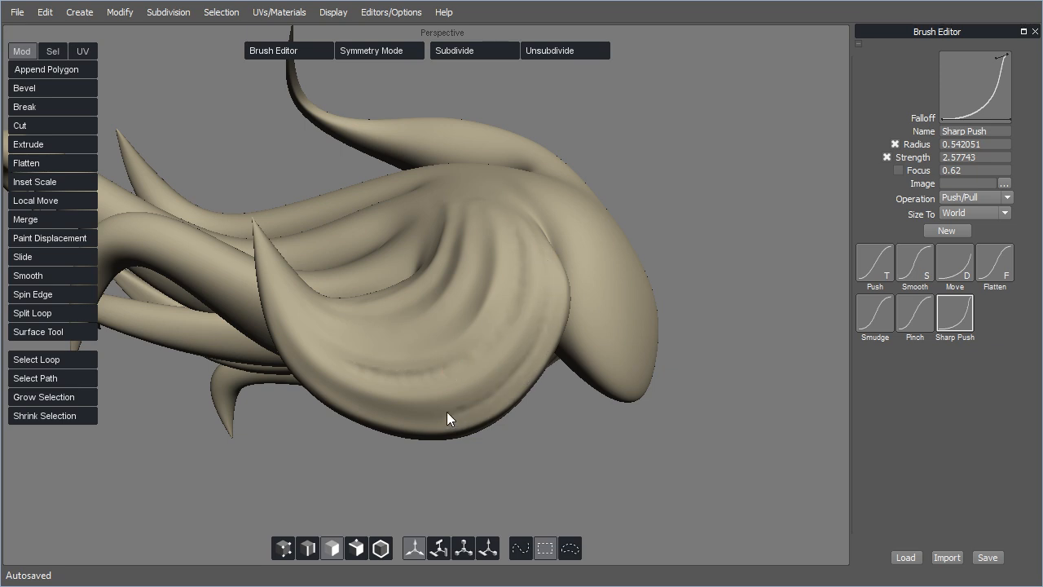
middle_click_drag(497, 377, 503, 356)
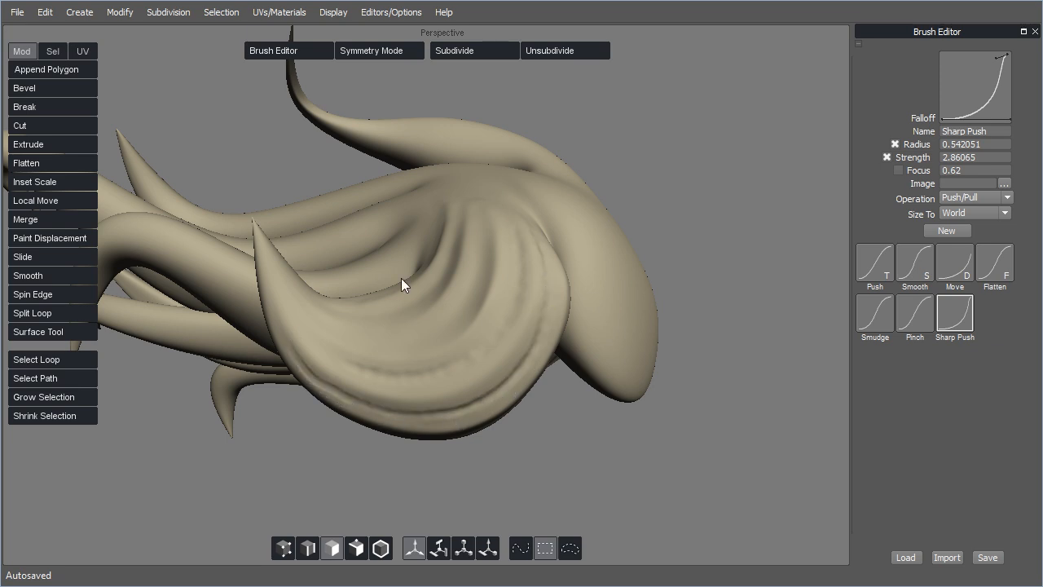
Blend the new strand lines along the front lock's lower rim and outer edge with the Smooth brush at radius 35
mouse_move(622, 415)
middle_mouse_down()
mouse_move(631, 364)
mouse_move(652, 342)
middle_mouse_up()
left_click(906, 275)
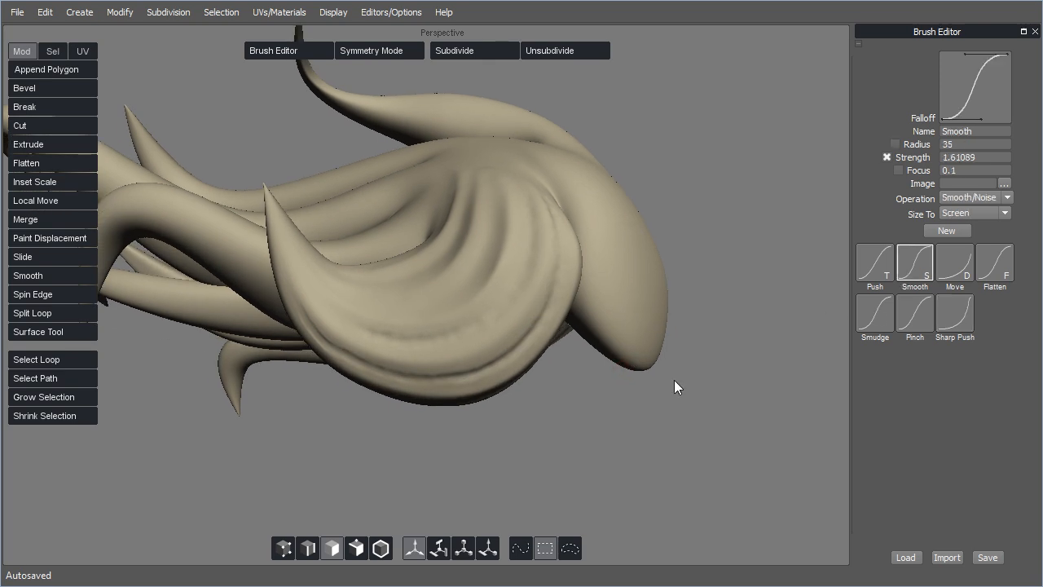
middle_click_drag(674, 379, 581, 391)
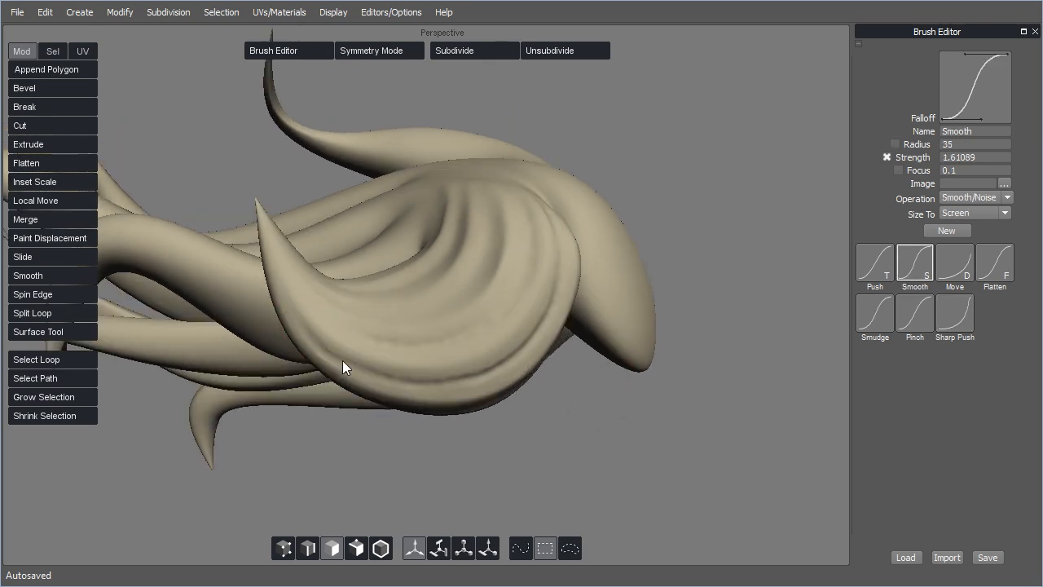
mouse_move(430, 379)
left_mouse_down()
mouse_move(513, 357)
mouse_move(542, 217)
left_mouse_up()
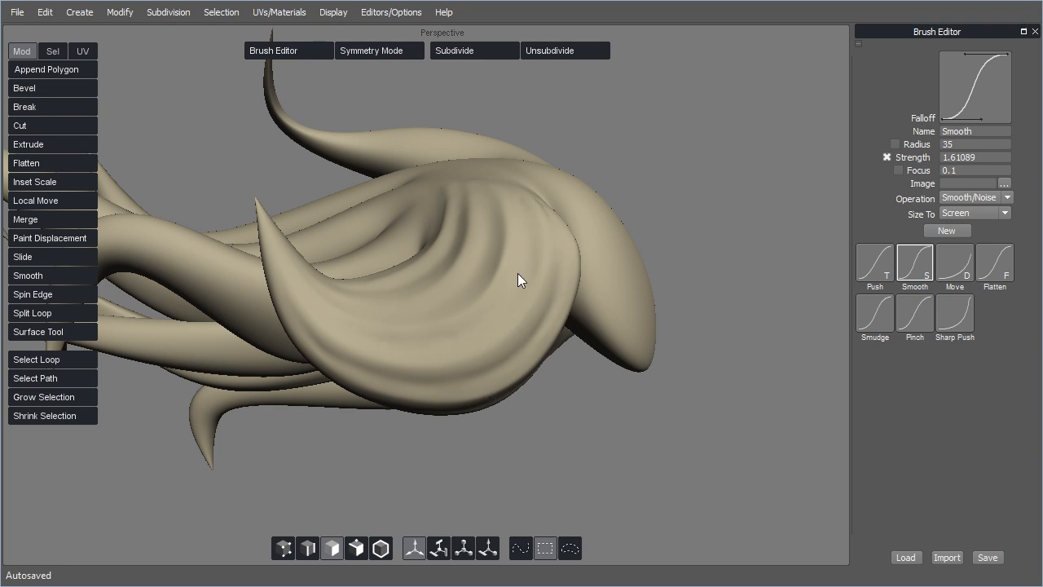
Inspect the sculpted front lock up close and in relation to the whole hair mesh from several angles
left_click_drag(736, 400, 698, 419, "alt")
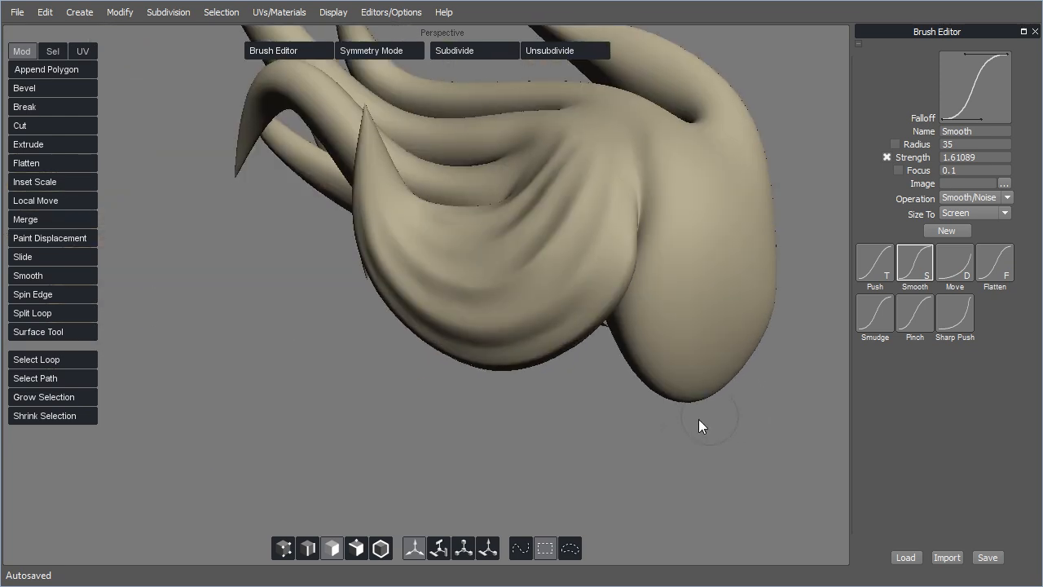
right_click_drag(698, 418, 499, 395, "alt")
mouse_move(499, 395)
left_mouse_down("alt")
mouse_move(518, 402)
mouse_move(426, 304)
left_mouse_up("alt")
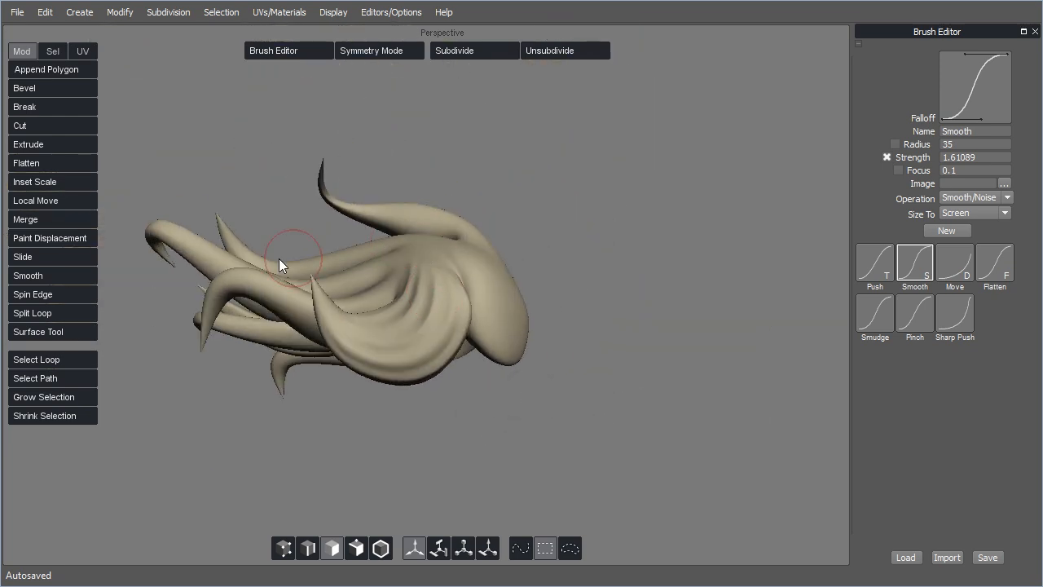
mouse_move(507, 258)
left_mouse_down("alt")
mouse_move(640, 286)
mouse_move(658, 275)
mouse_move(524, 347)
left_mouse_up("alt")
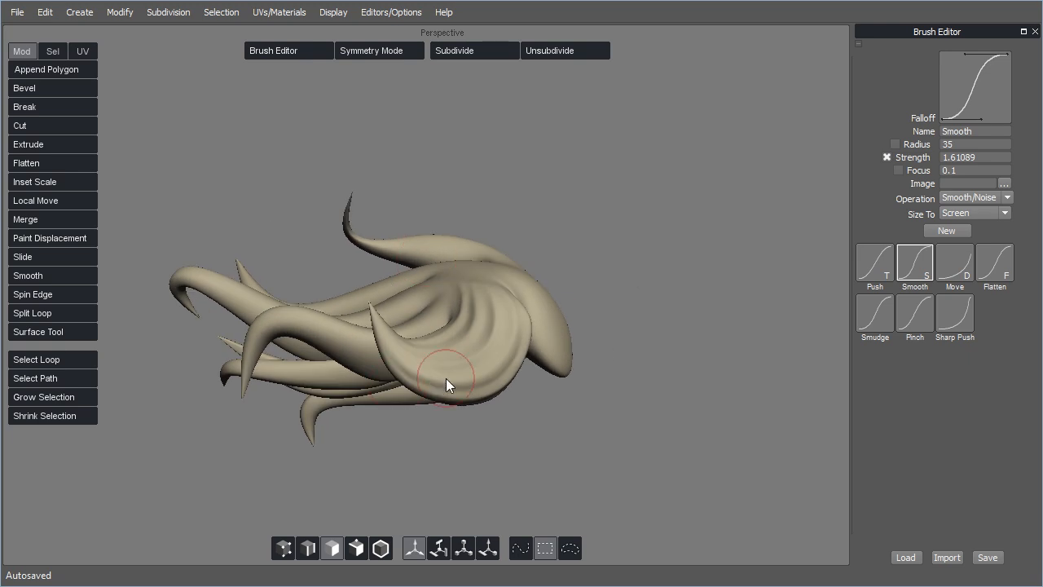
mouse_move(606, 333)
left_mouse_down("alt")
mouse_move(647, 287)
mouse_move(570, 317)
left_mouse_up("alt")
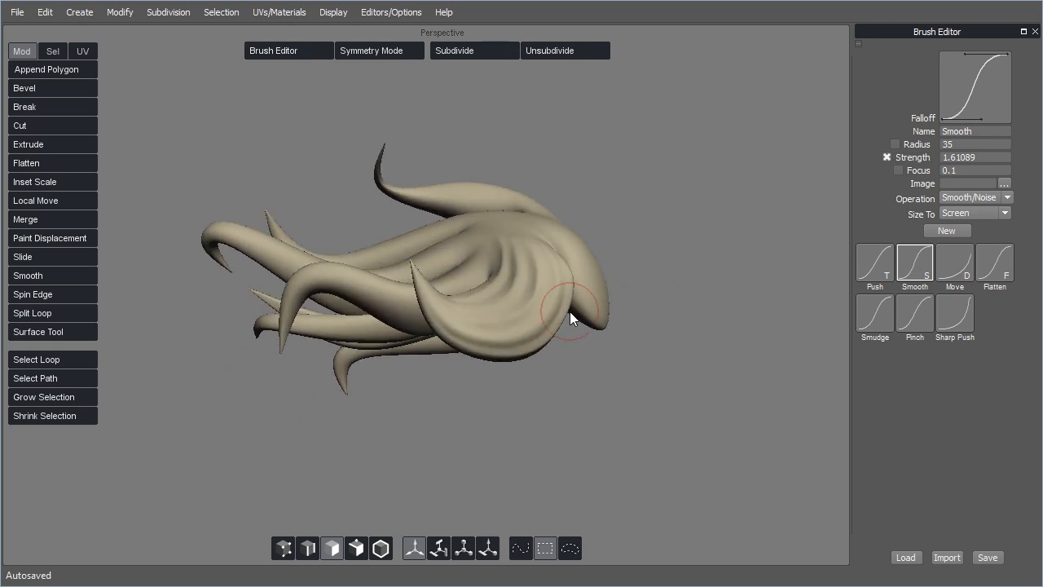
left_click_drag(625, 336, 498, 381, "alt")
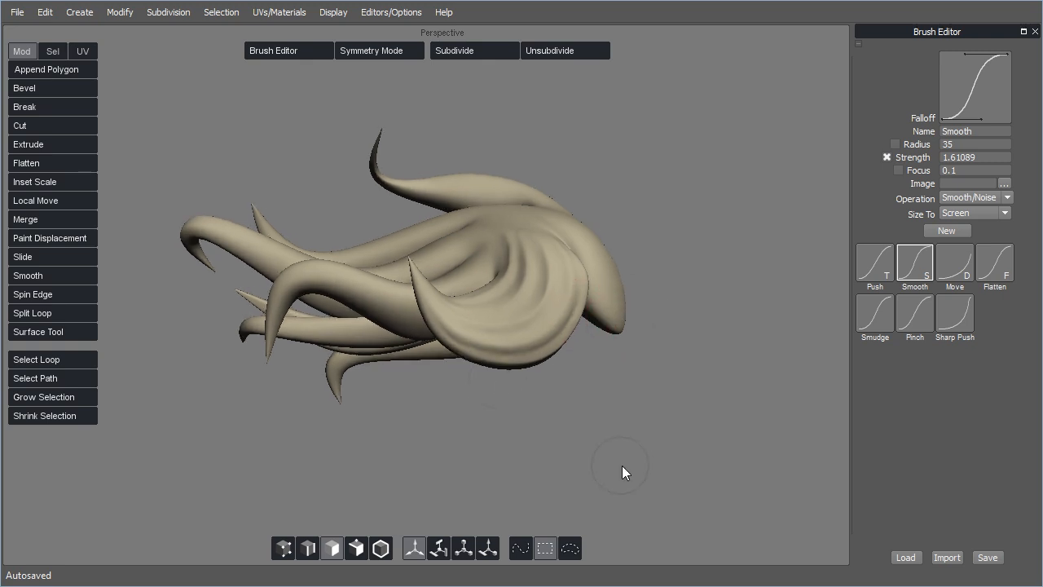
left_click_drag(616, 454, 601, 366, "alt")
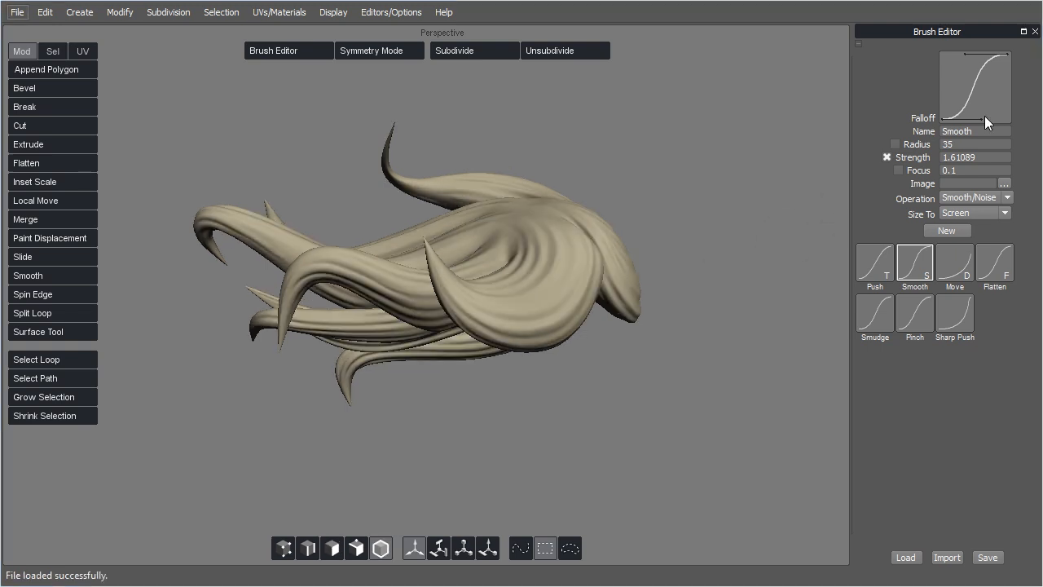
Examine the fully detailed version of the hair from several angles, following the strand flow across all its locks
left_click_drag(643, 379, 559, 294, "alt")
key("l")
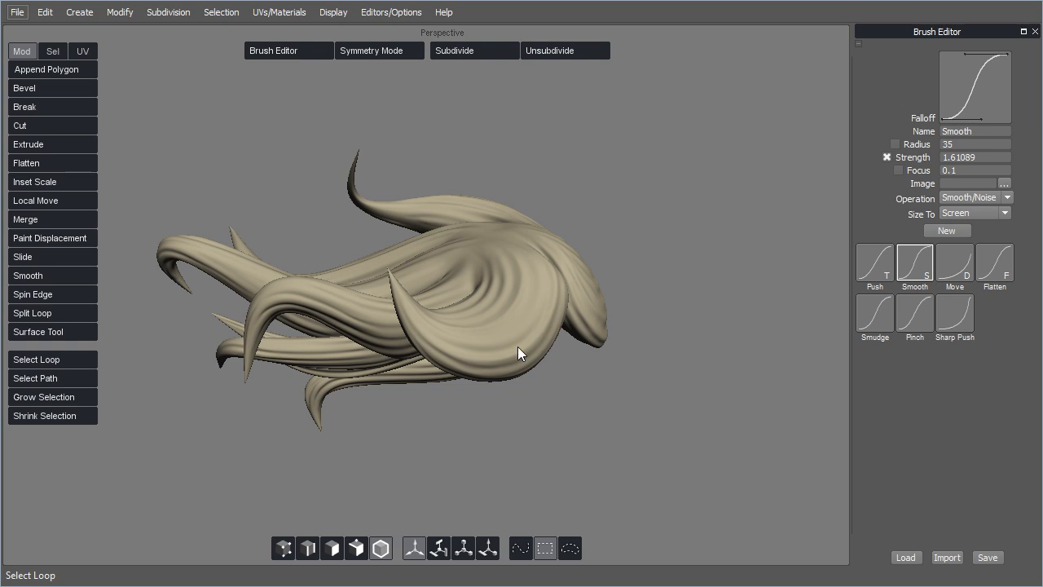
middle_click_drag(608, 425, 594, 305)
scroll(603, 393, "up", 2)
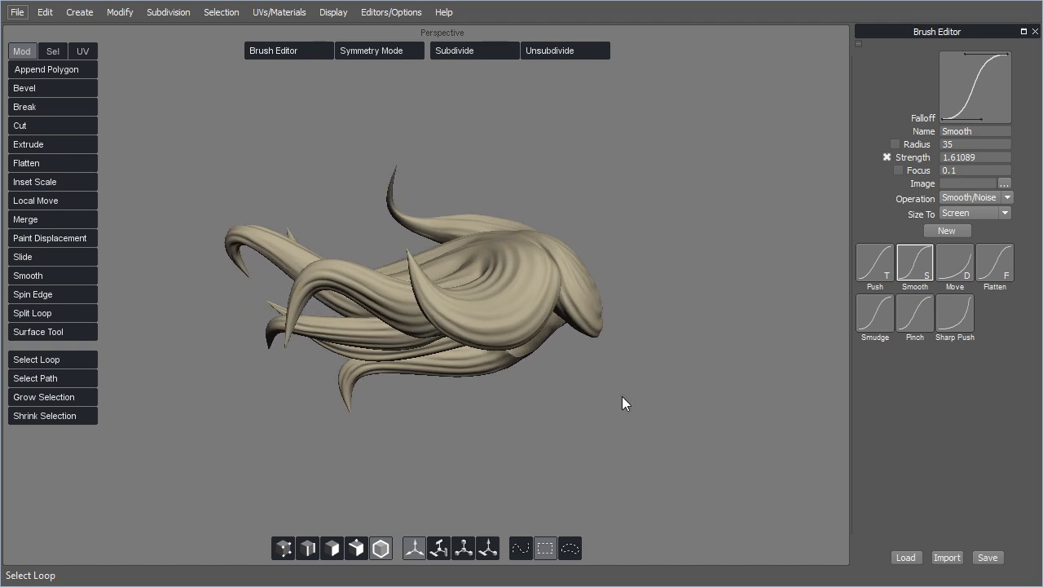
middle_click_drag(624, 403, 590, 361)
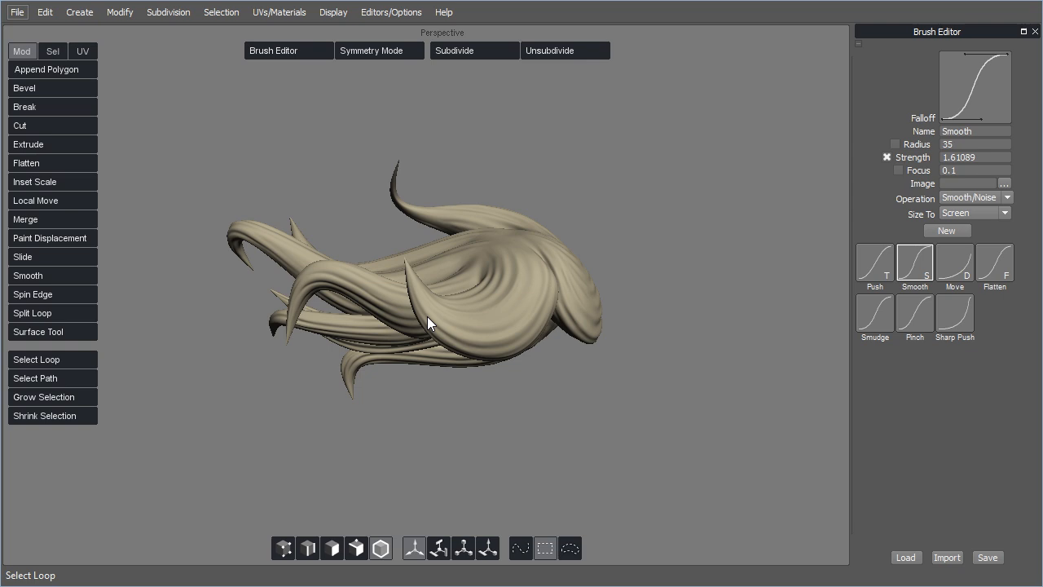
middle_click_drag(519, 349, 574, 261)
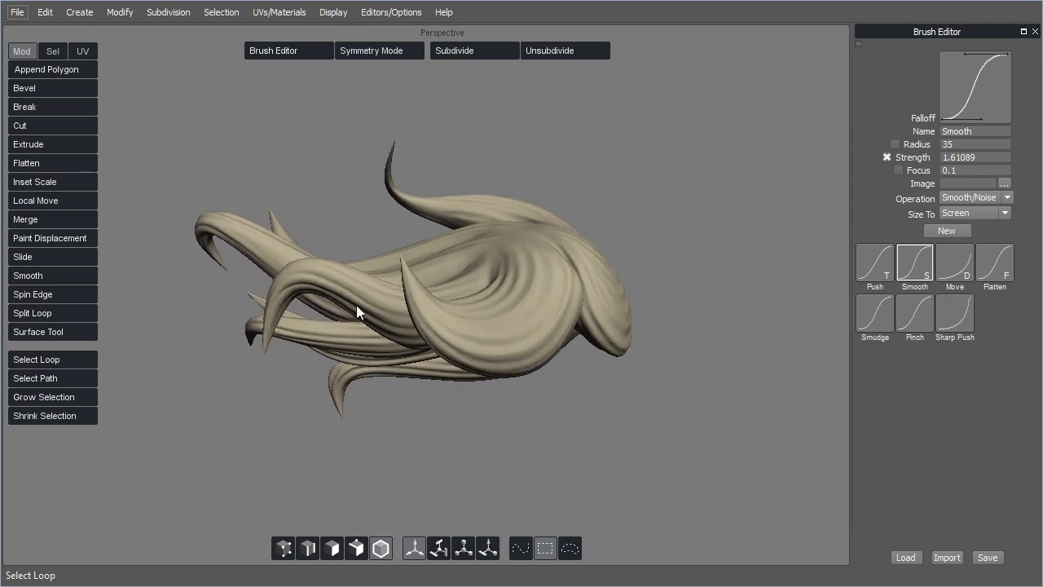
scroll(644, 391, "down", 4)
middle_click_drag(600, 405, 572, 390)
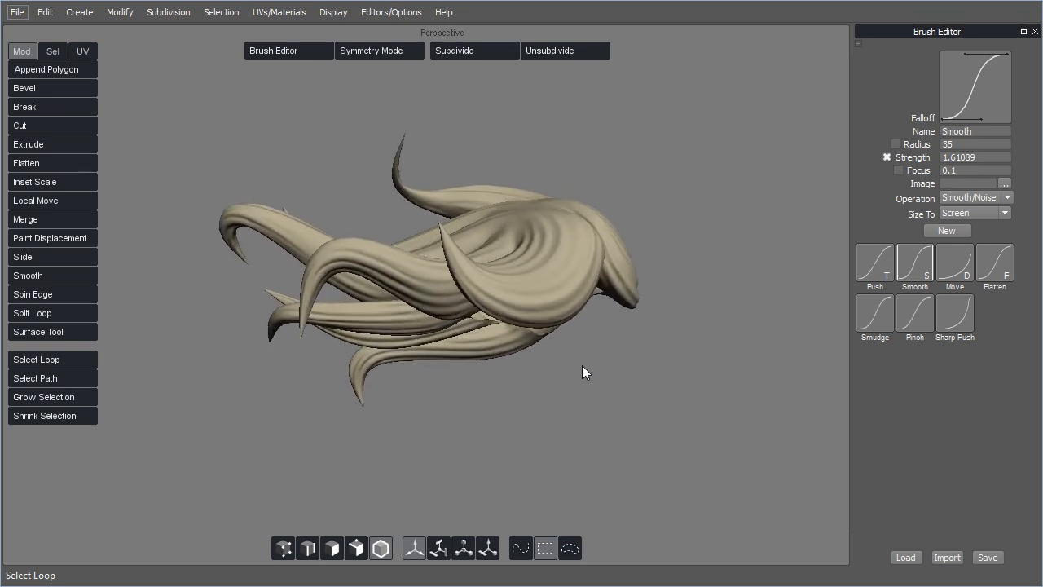